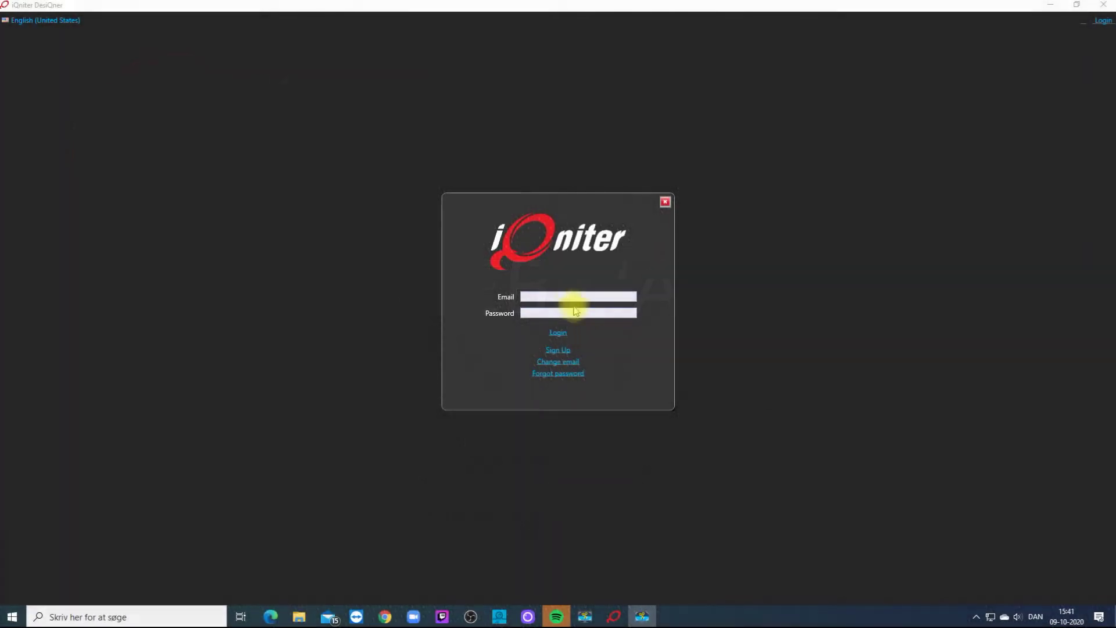
Log in to iQniter DesiQner with the account e-mail and password.
{"action": "left_click", "coordinate": [560, 296]}
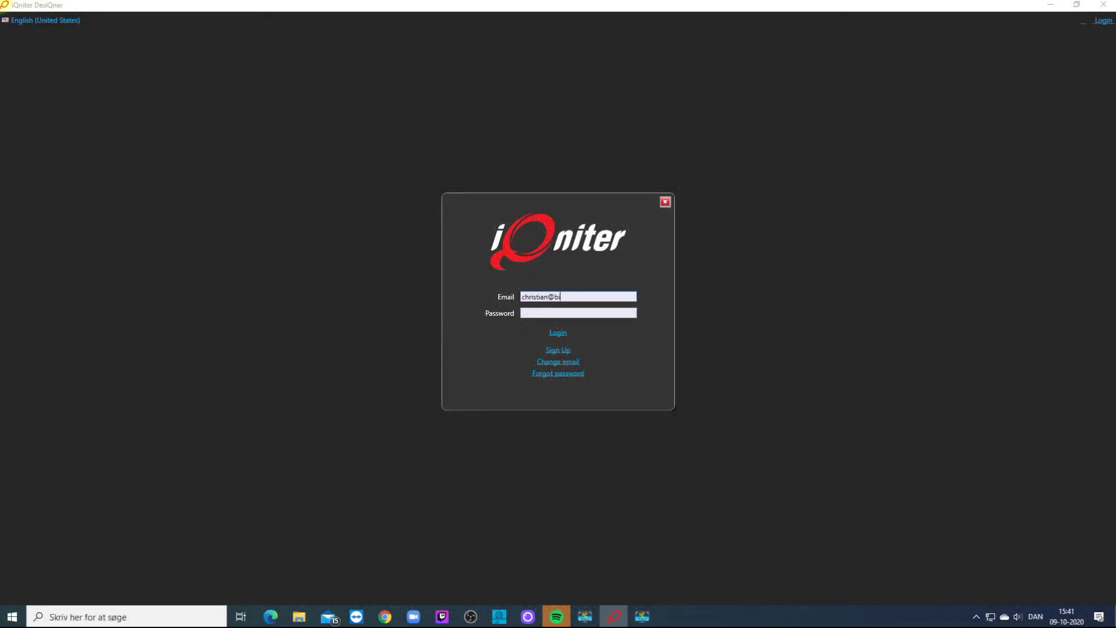
{"action": "key", "text": "Tab"}
{"action": "type", "text": "•••"}
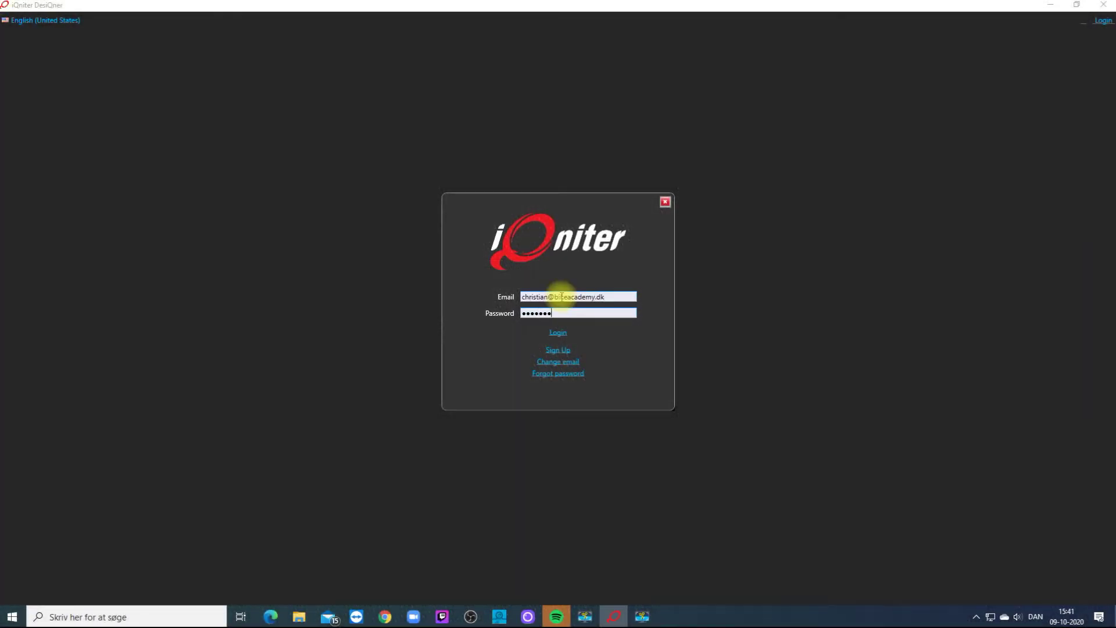
{"action": "type", "text": "••••"}
{"action": "left_click", "coordinate": [558, 332]}
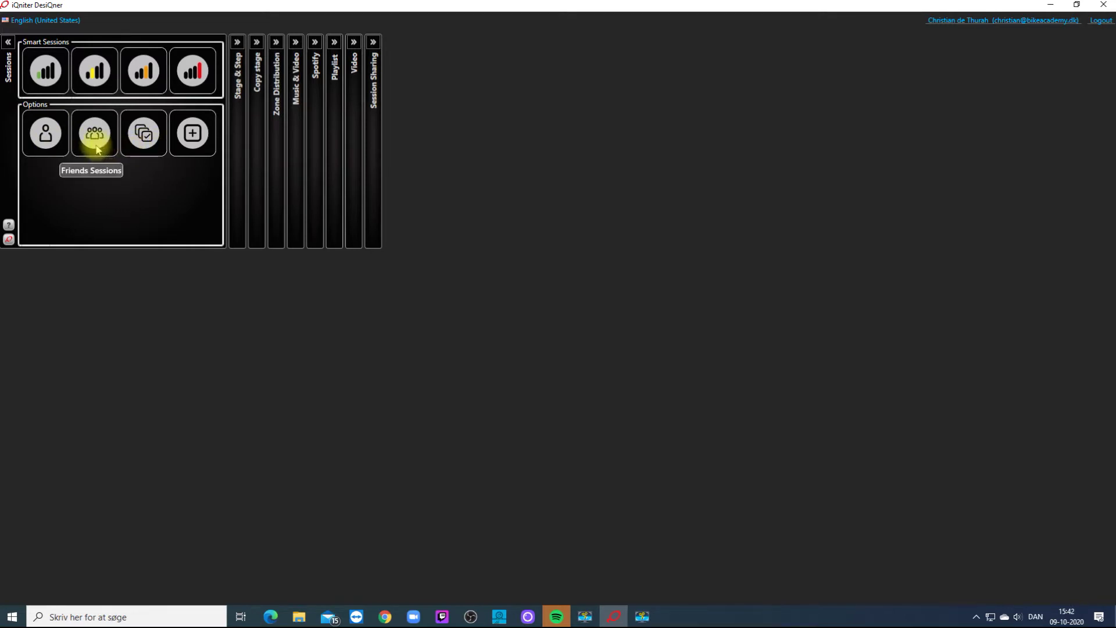
{"action": "left_click", "coordinate": [376, 42]}
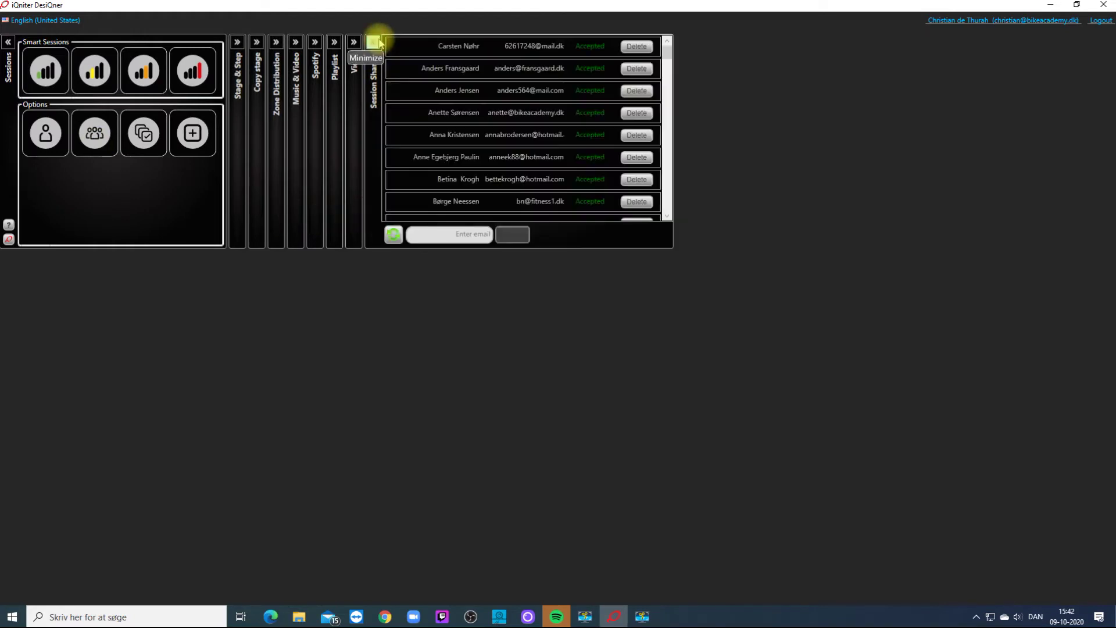
{"action": "left_click", "coordinate": [433, 233]}
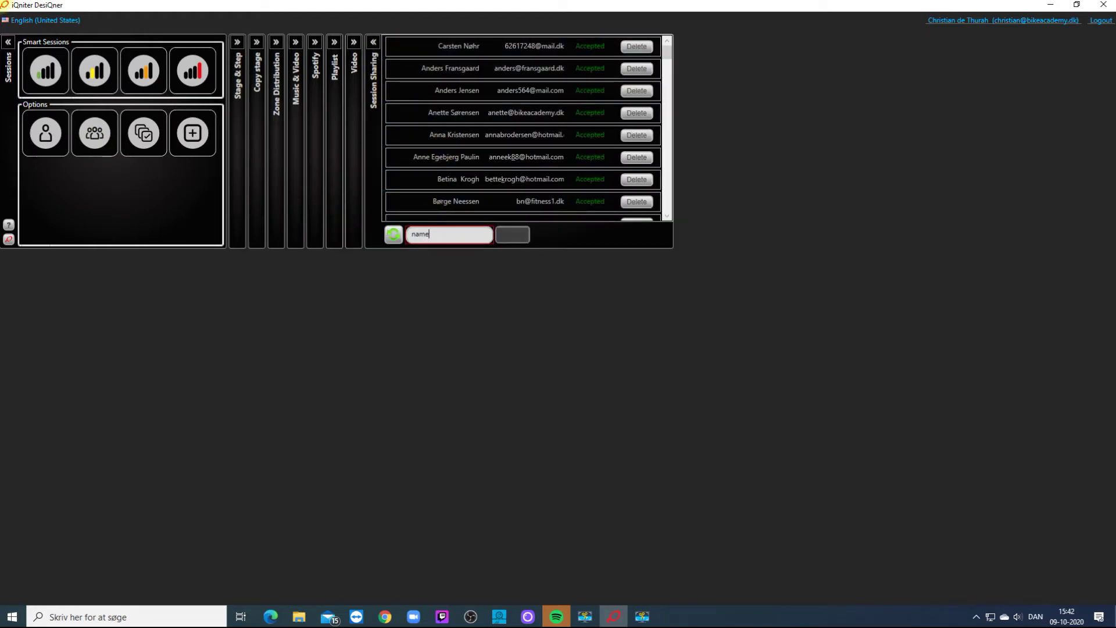
{"action": "type", "text": "name@domane.com"}
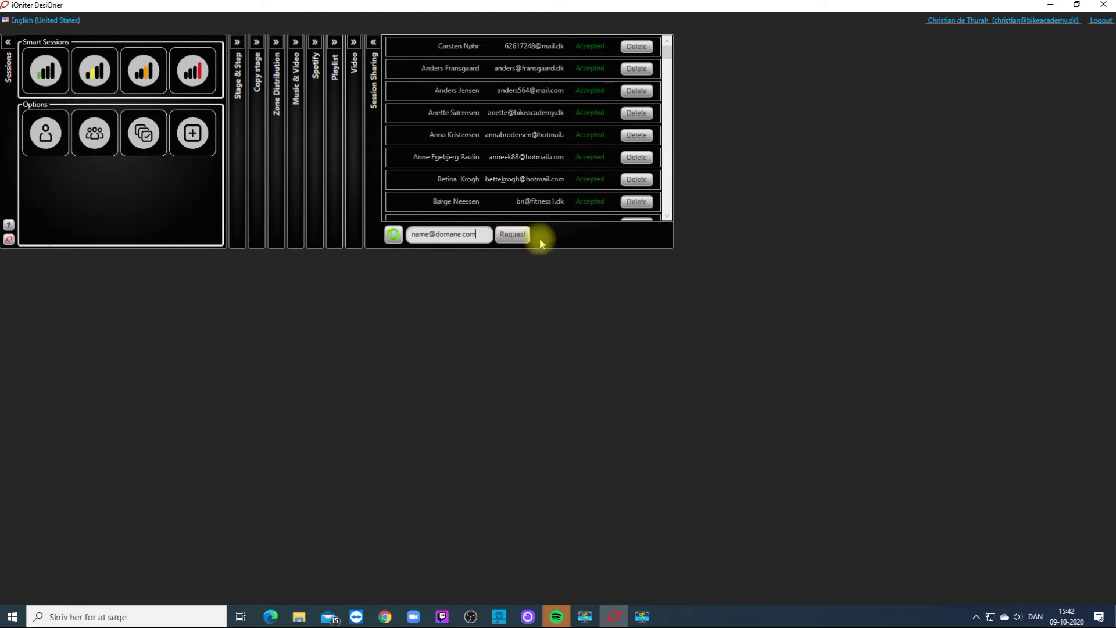
{"action": "left_click", "coordinate": [373, 42]}
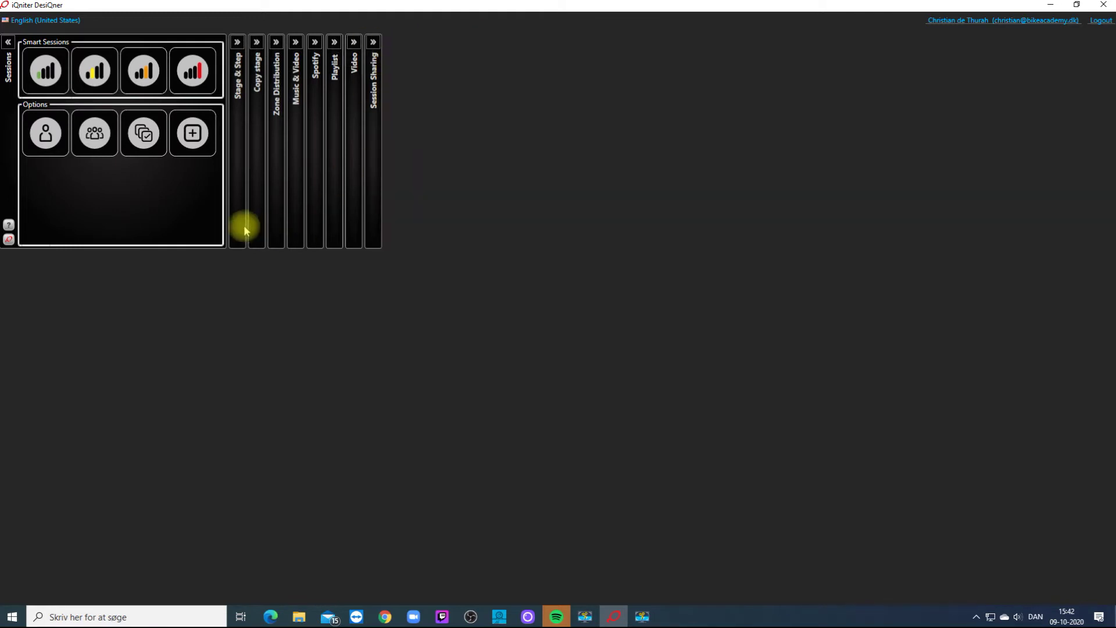
Create a new session named 'DesiQner Webinar' and open it for editing.
{"action": "left_click", "coordinate": [193, 134]}
{"action": "left_click", "coordinate": [119, 48]}
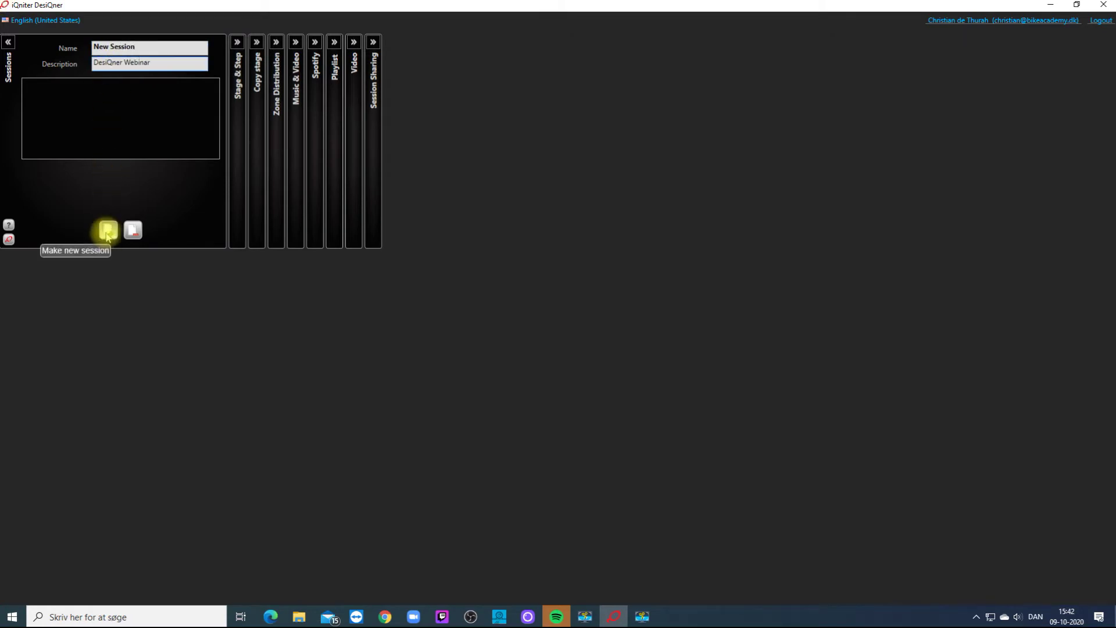
{"action": "left_click", "coordinate": [108, 230]}
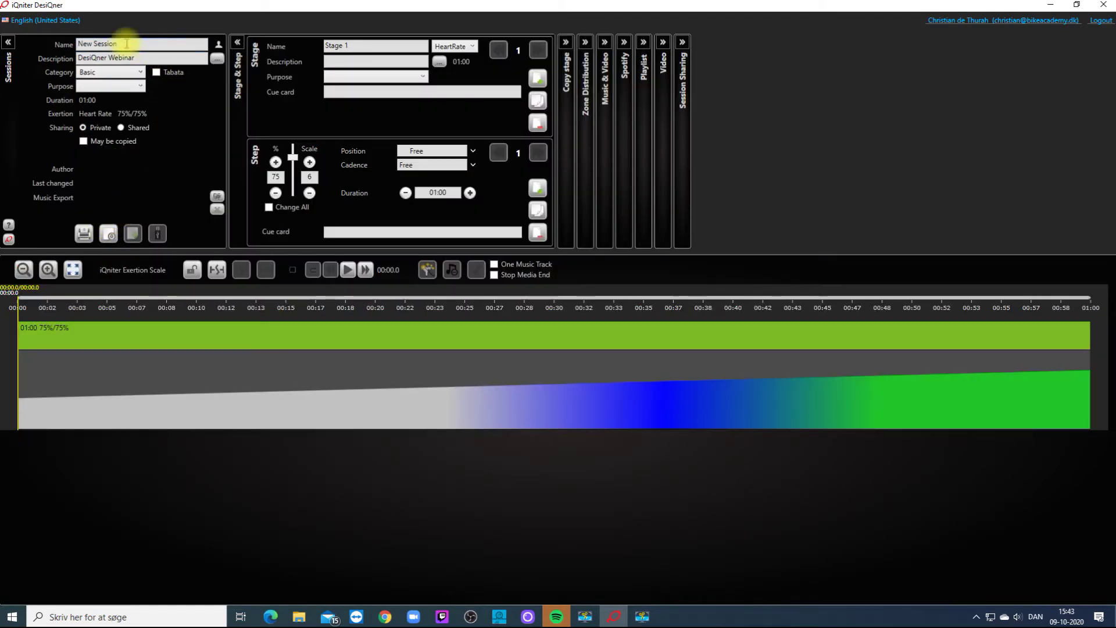
Set the session to Medium category and Cardio purpose, shared and copyable.
{"action": "left_click", "coordinate": [132, 72]}
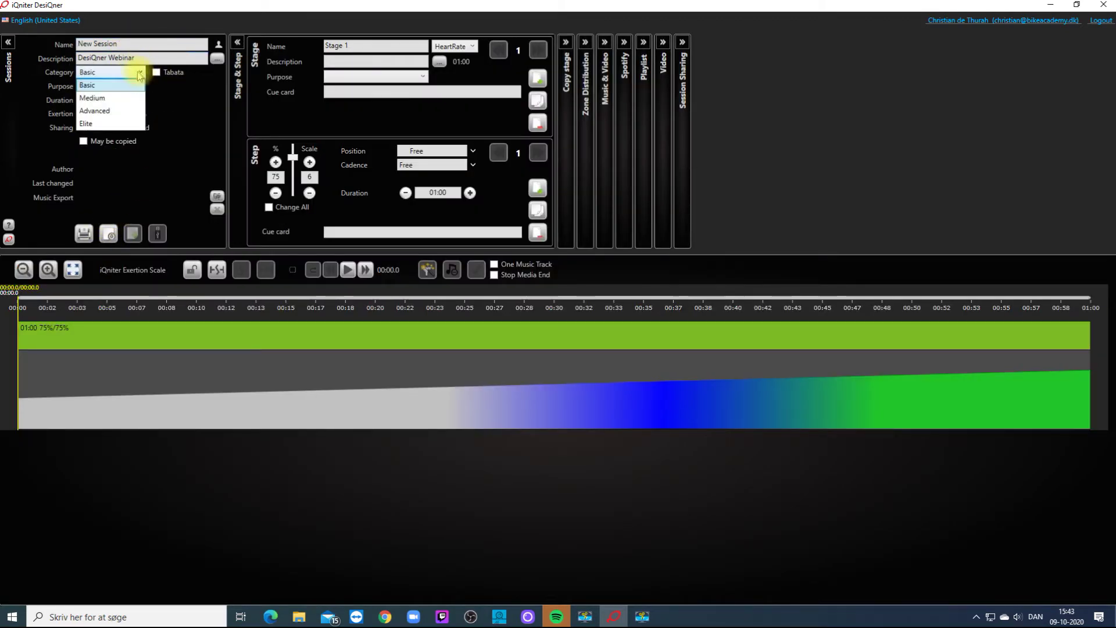
{"action": "left_click", "coordinate": [131, 100]}
{"action": "left_click", "coordinate": [141, 88]}
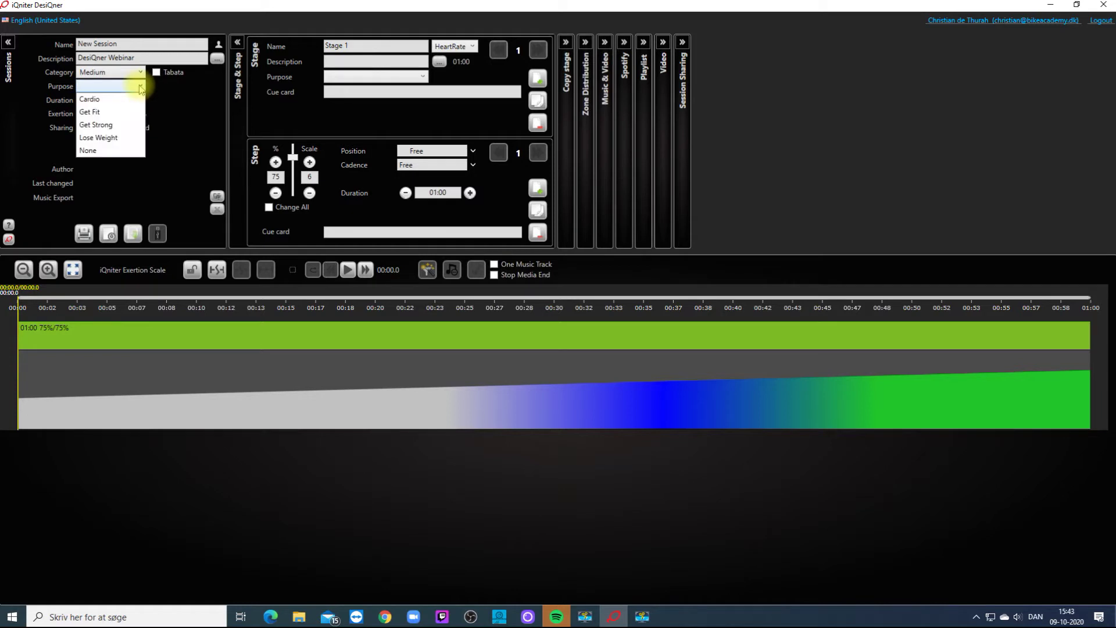
{"action": "left_click", "coordinate": [92, 98]}
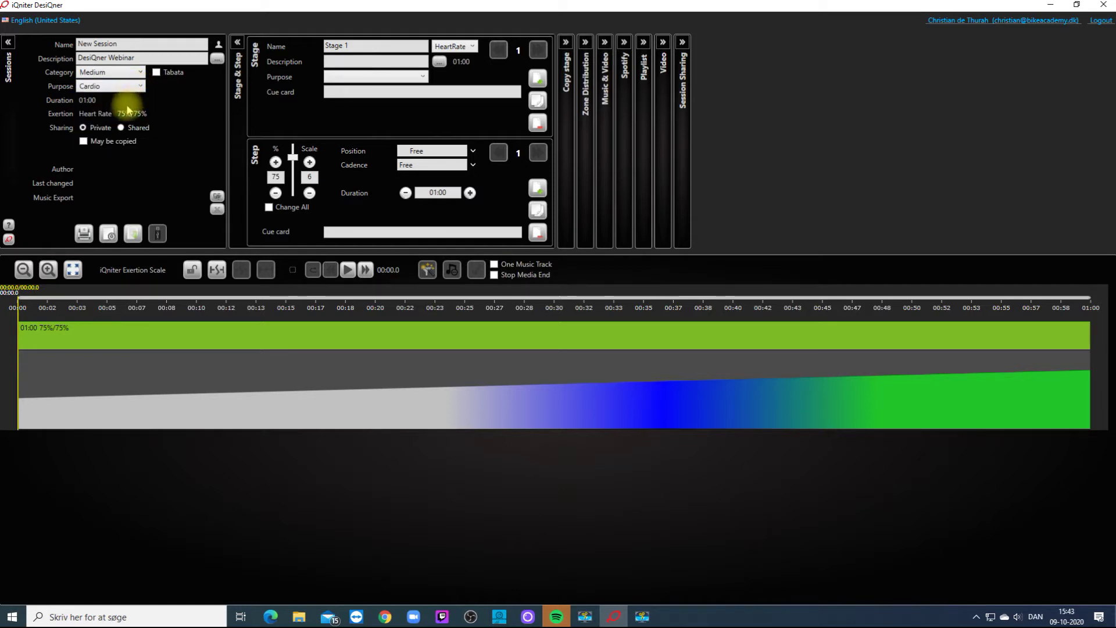
{"action": "left_click", "coordinate": [122, 129]}
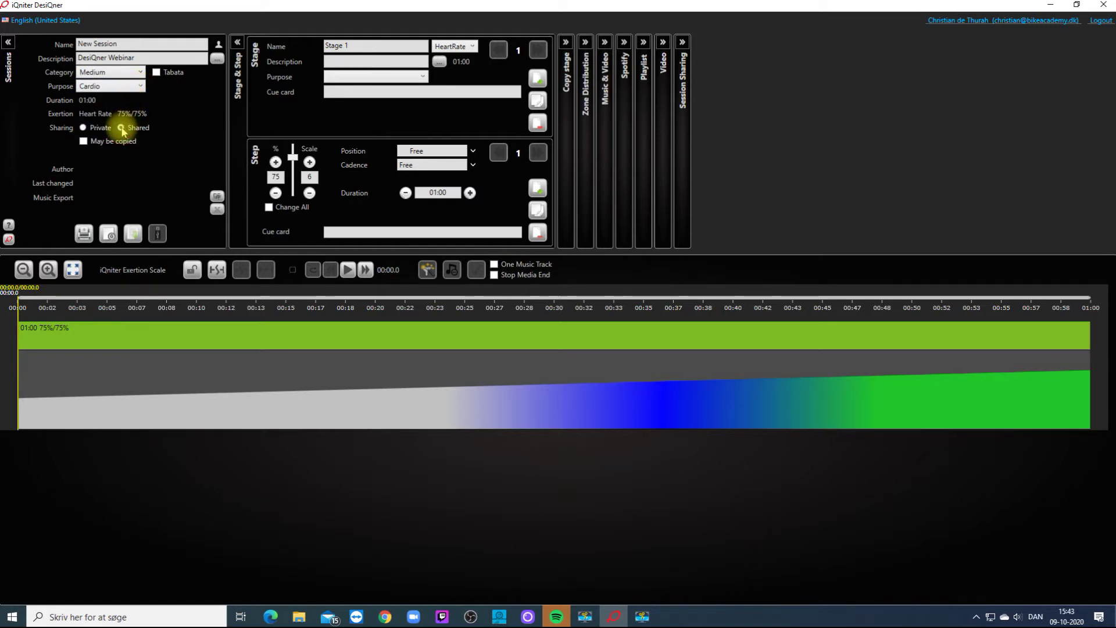
{"action": "left_click", "coordinate": [83, 141]}
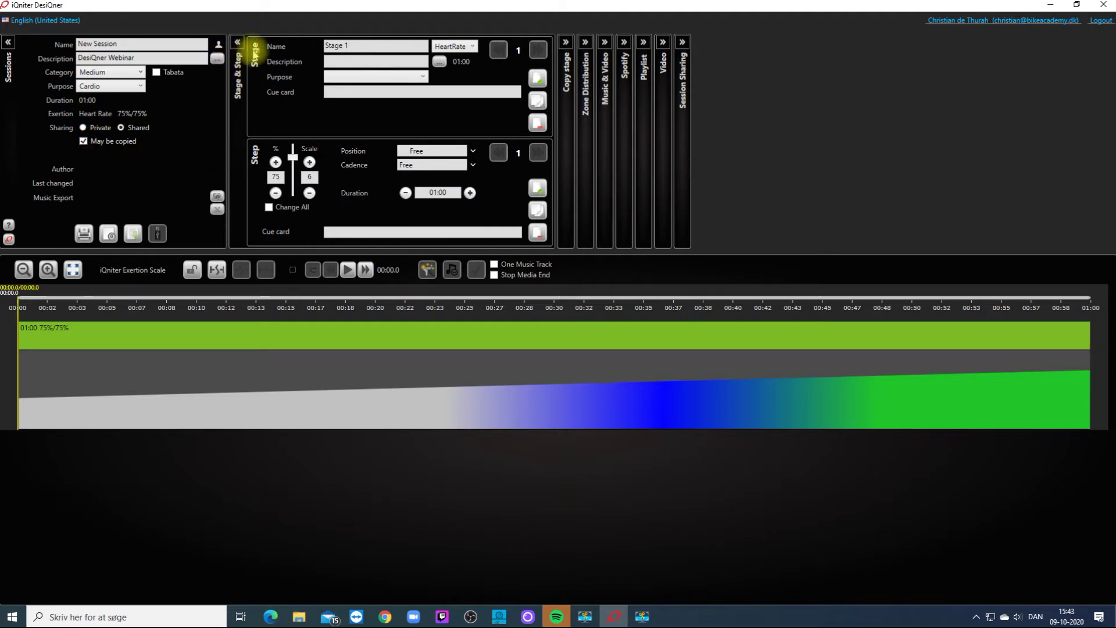
Rename Stage 1 to 'Warm up', keep HeartRate as its measure, and describe it 'Easy start up'.
{"action": "triple_click", "coordinate": [346, 46]}
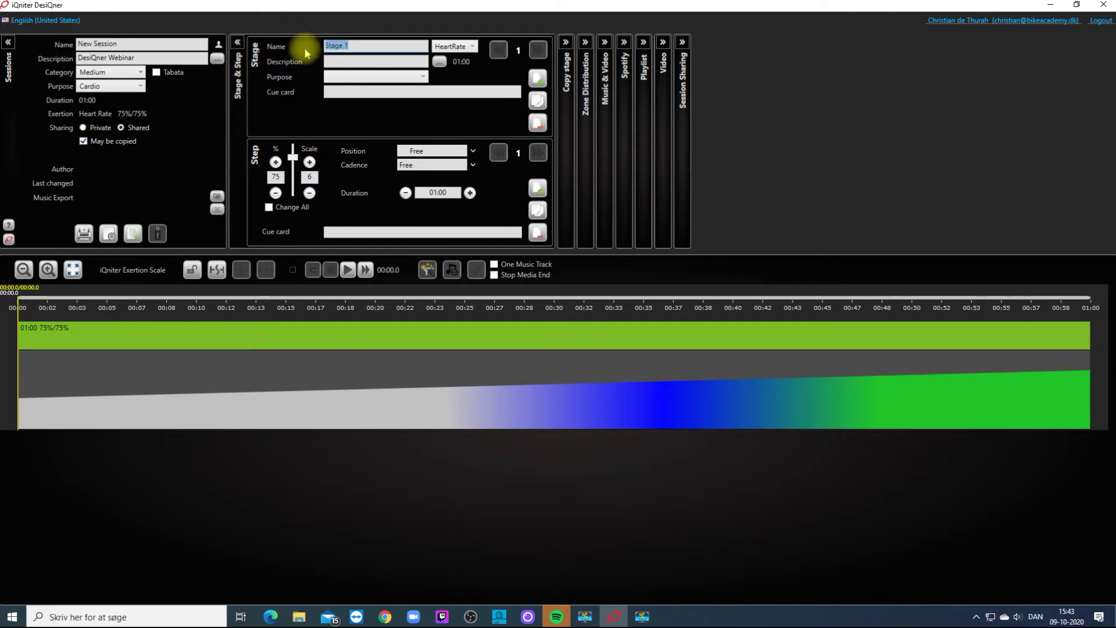
{"action": "type", "text": "Warm up"}
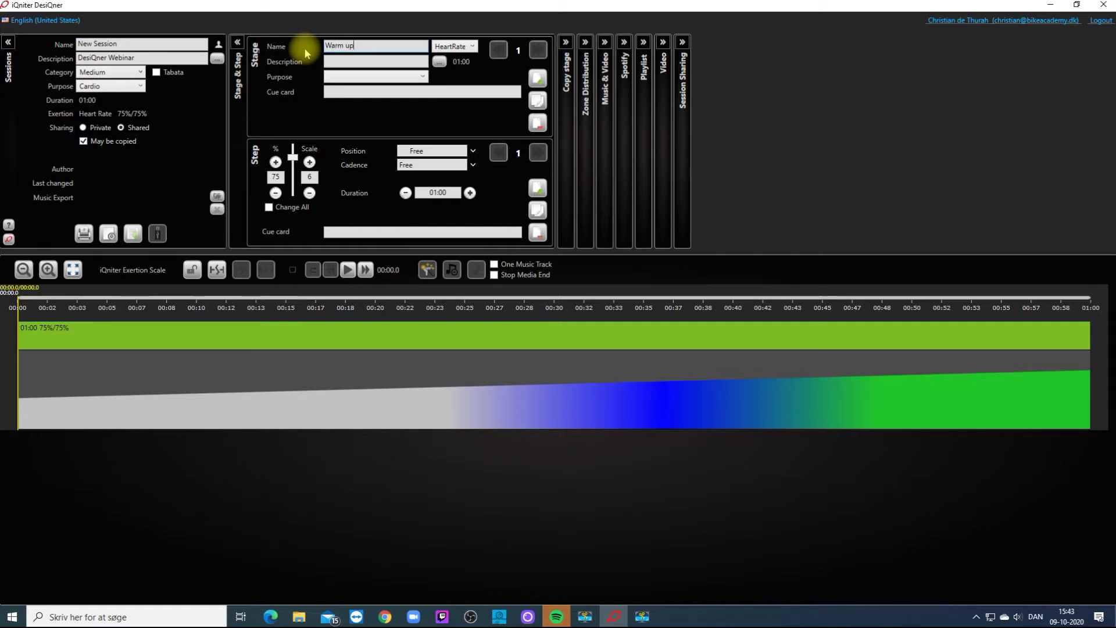
{"action": "left_click", "coordinate": [473, 48]}
{"action": "left_click", "coordinate": [452, 60]}
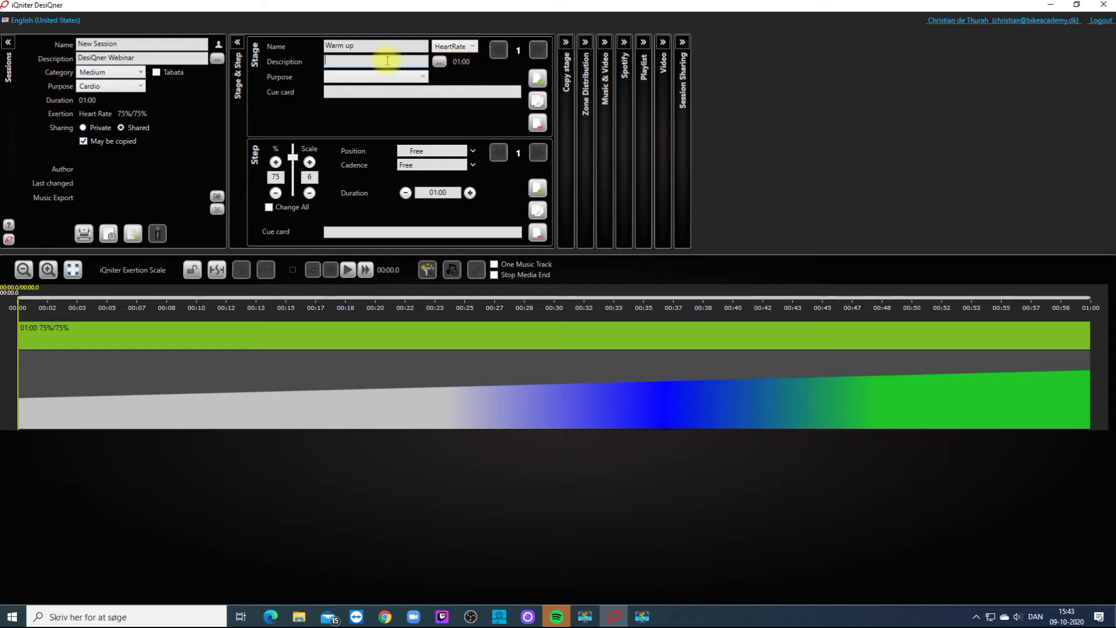
{"action": "left_click", "coordinate": [342, 60]}
{"action": "type", "text": "Easy start up"}
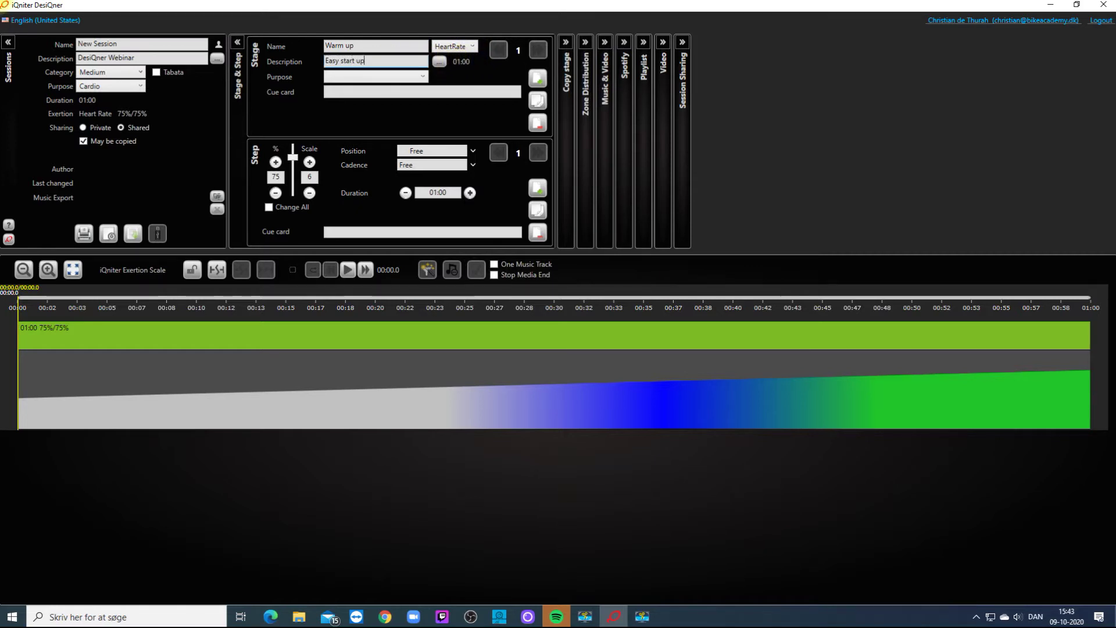
Set the stage purpose to Warm Up and begin its cue card with 'Lo'.
{"action": "left_click", "coordinate": [395, 82]}
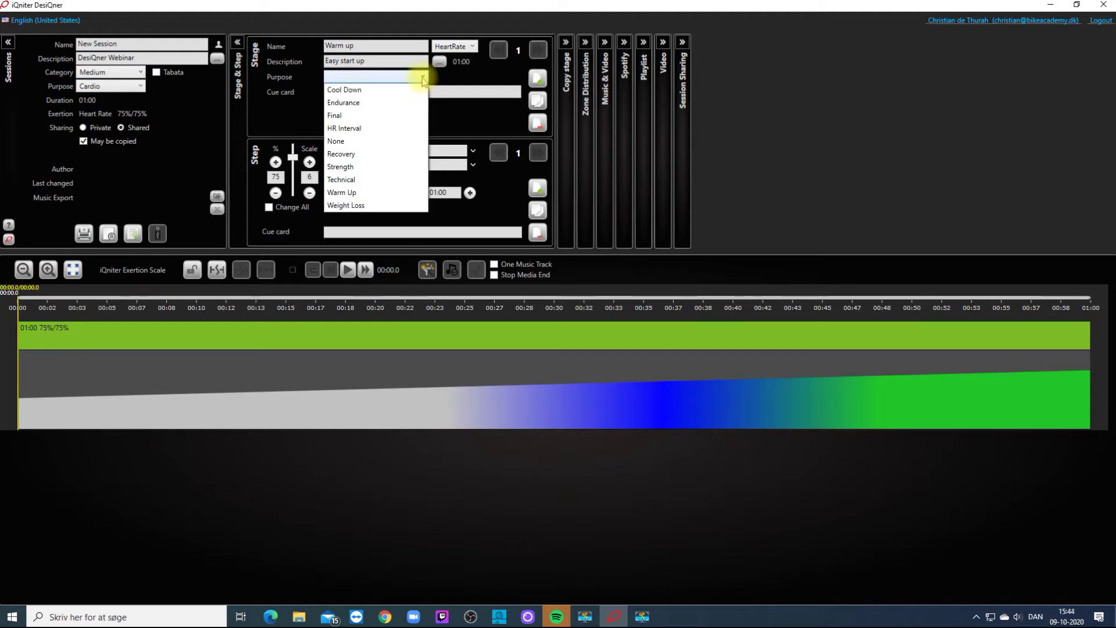
{"action": "left_click", "coordinate": [361, 190]}
{"action": "left_click", "coordinate": [353, 91]}
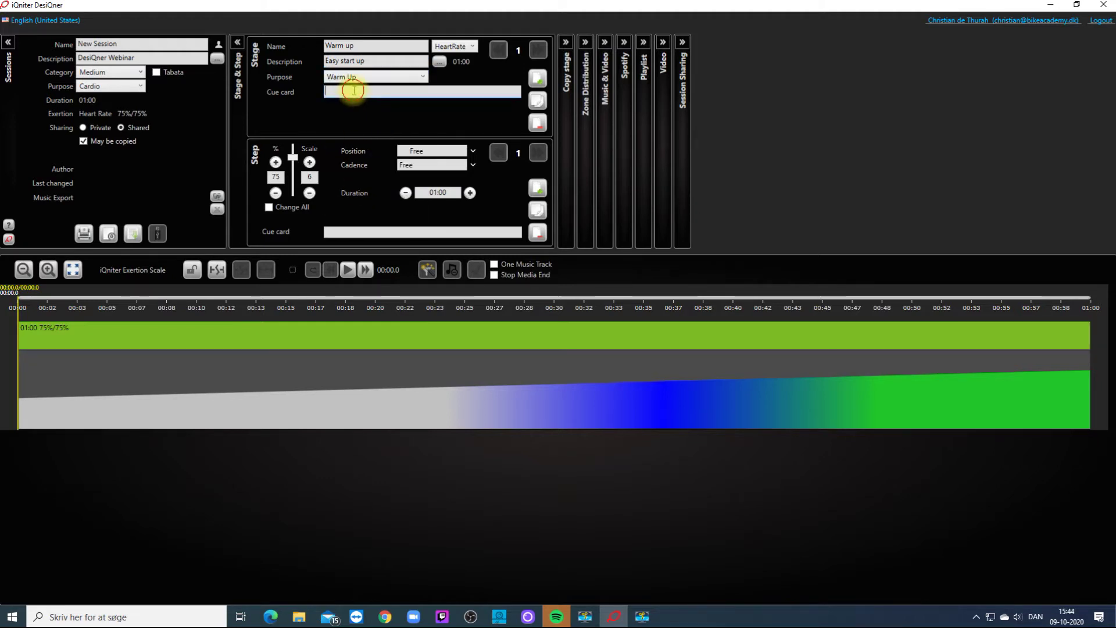
{"action": "type", "text": "L"}
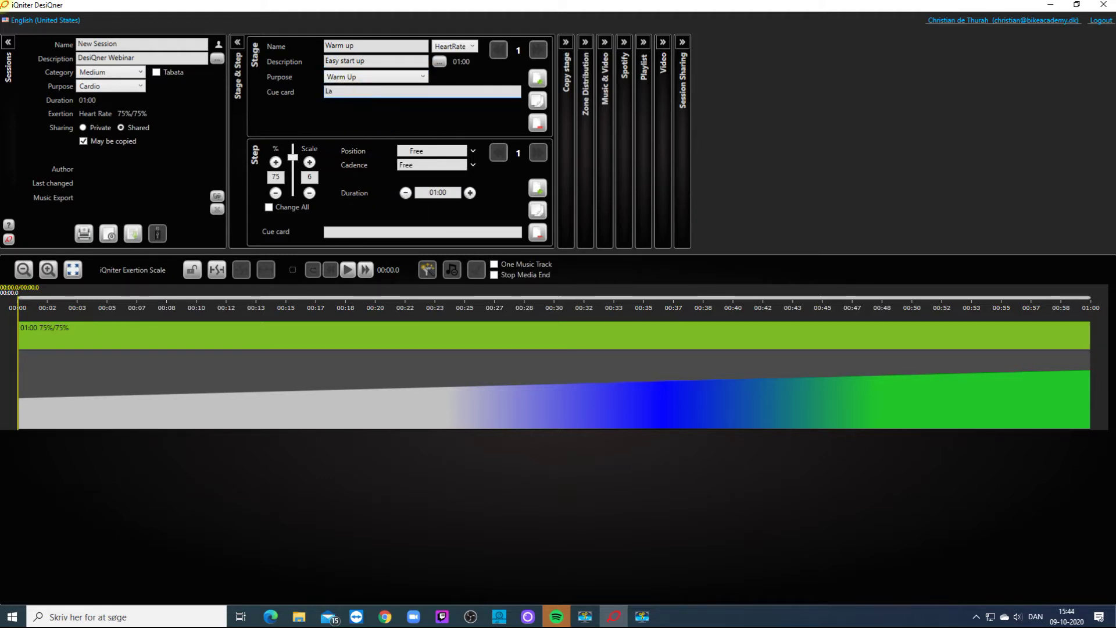
{"action": "type", "text": "ow cadence + low resistance"}
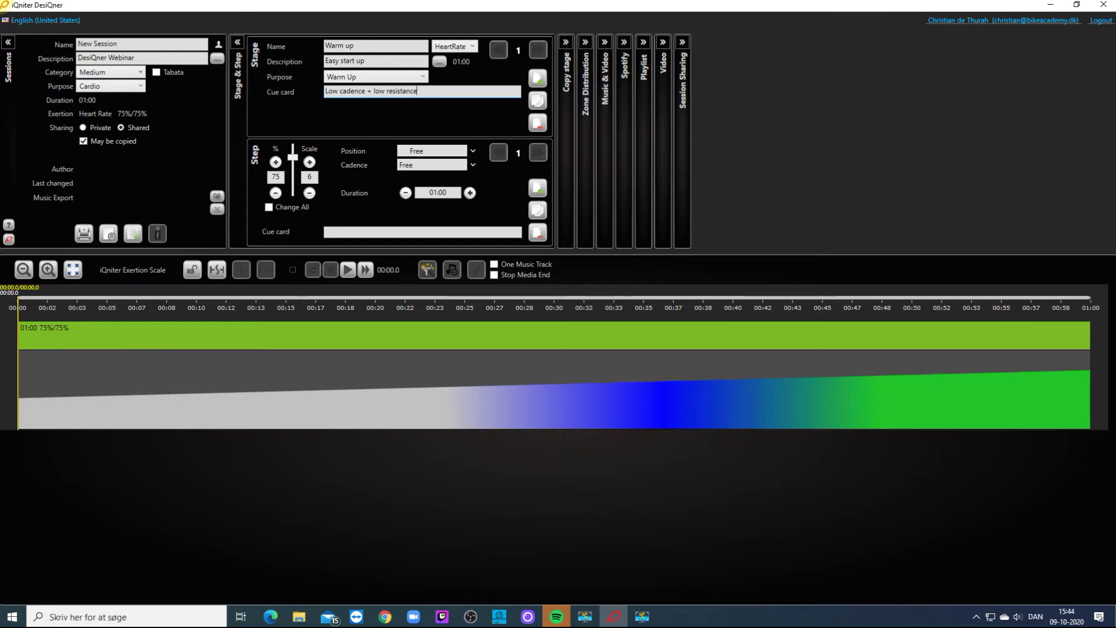
Make the warm-up step Seated at Double cadence.
{"action": "left_click", "coordinate": [472, 151]}
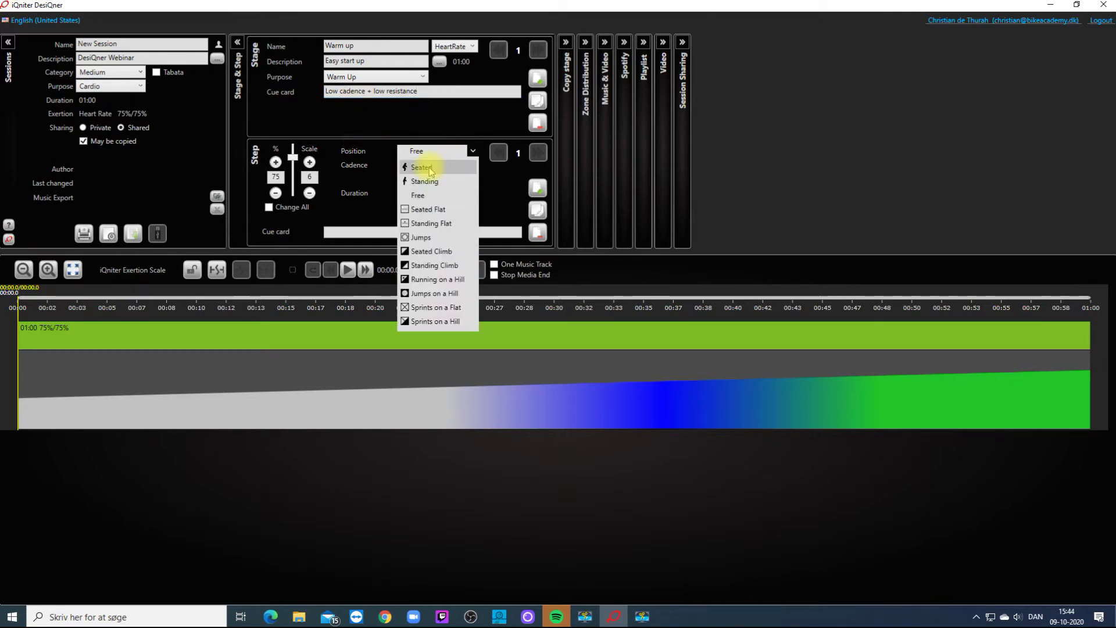
{"action": "left_click", "coordinate": [430, 169]}
{"action": "left_click", "coordinate": [472, 166]}
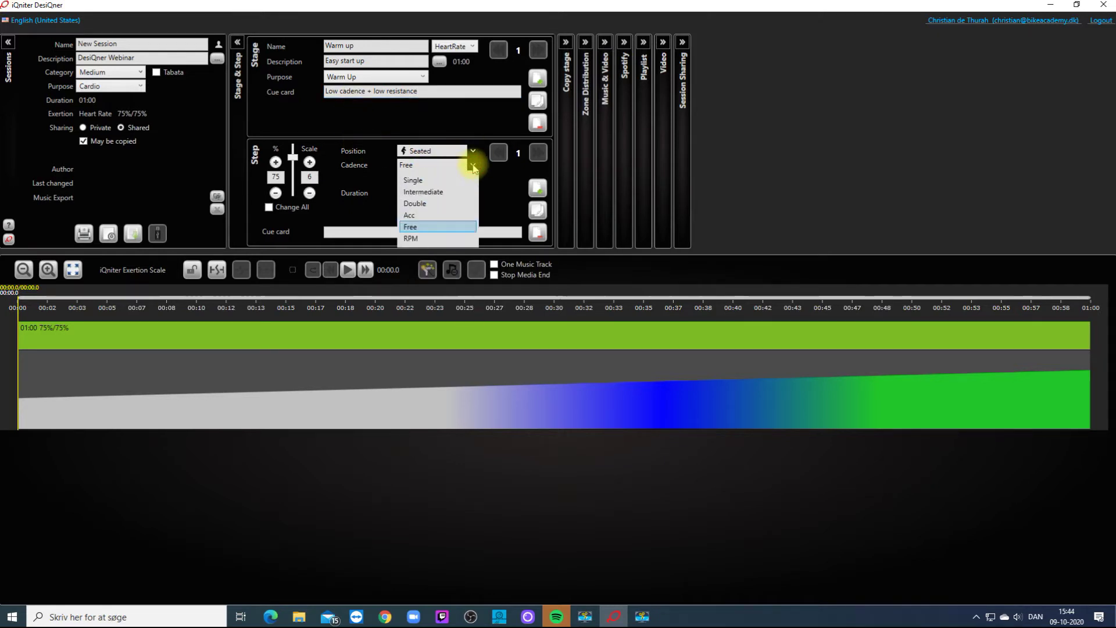
{"action": "left_click", "coordinate": [436, 203]}
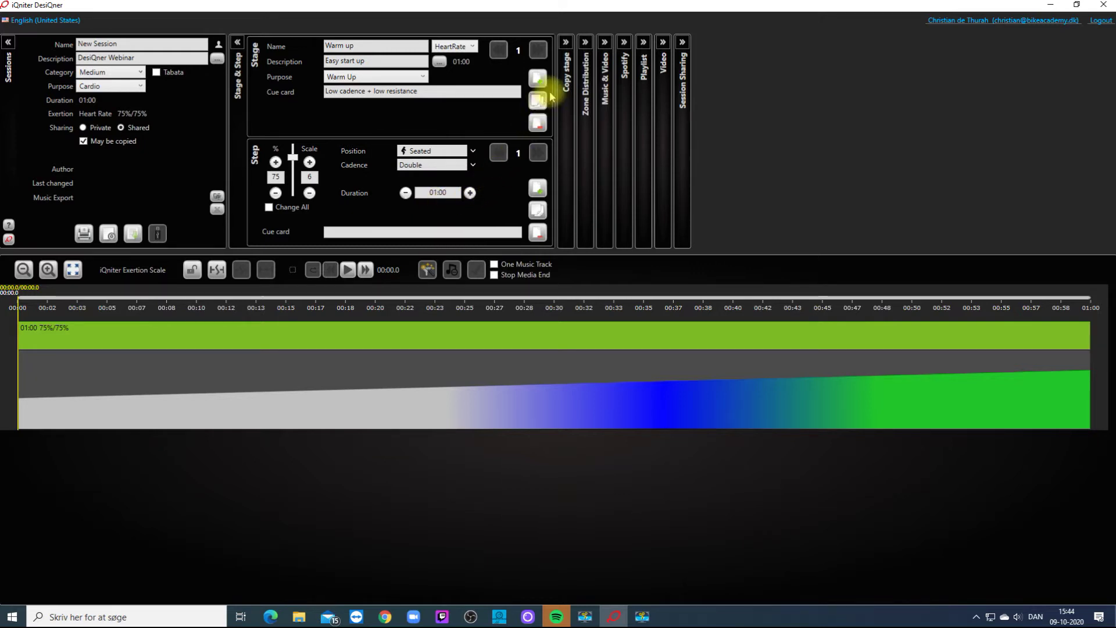
Add the 'Starter 7 min' track to Warm up and extend its last step to 07:27. Then play the stage.
{"action": "left_click", "coordinate": [605, 44]}
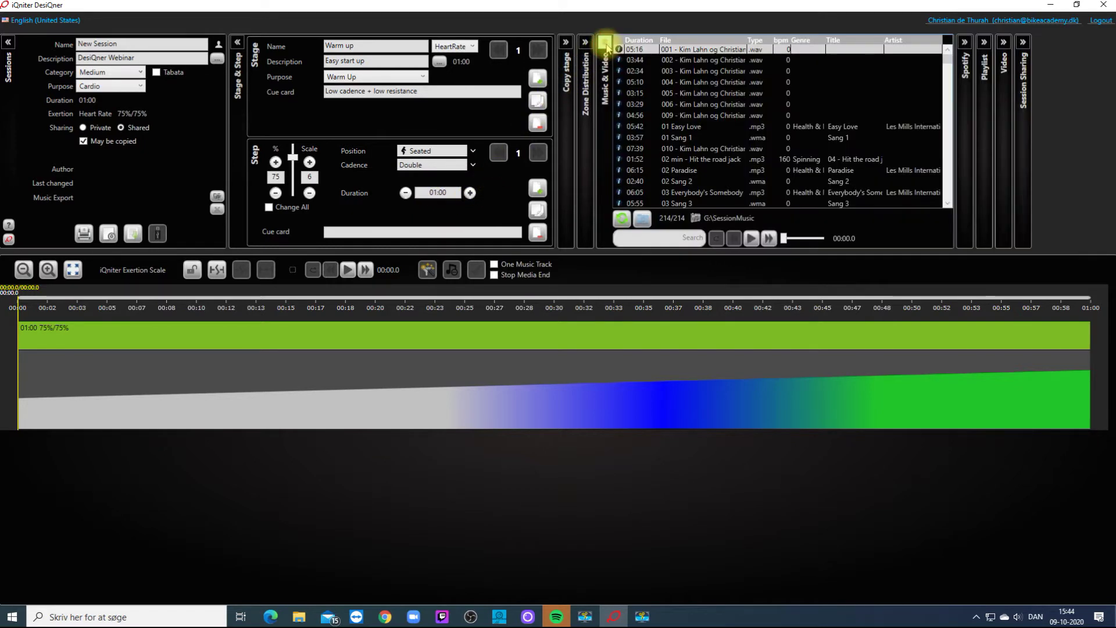
{"action": "left_click", "coordinate": [655, 239]}
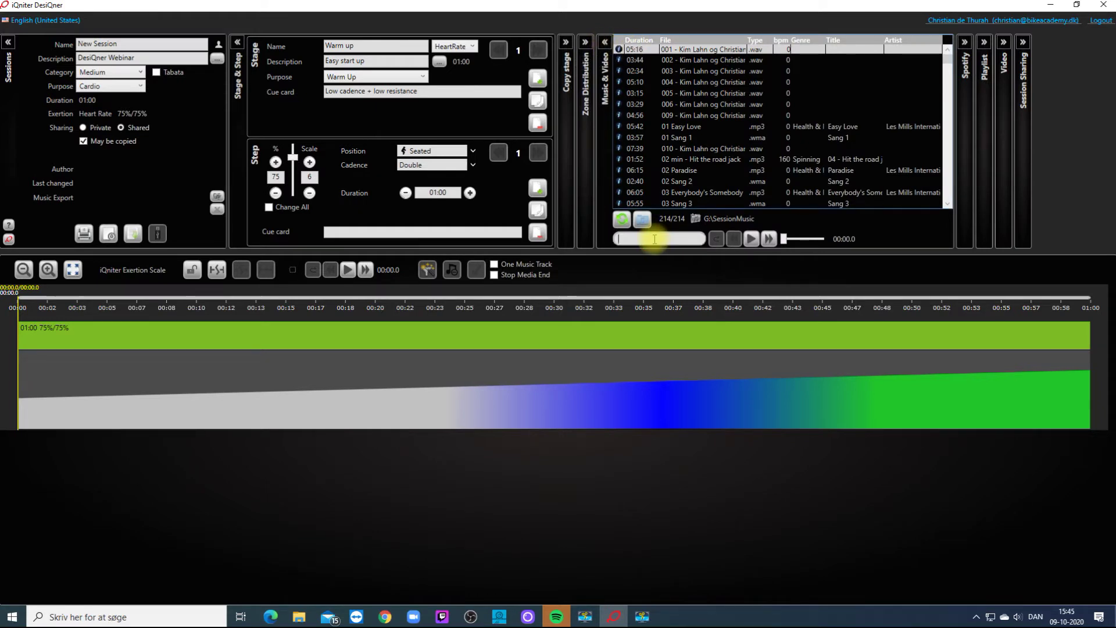
{"action": "type", "text": "starter"}
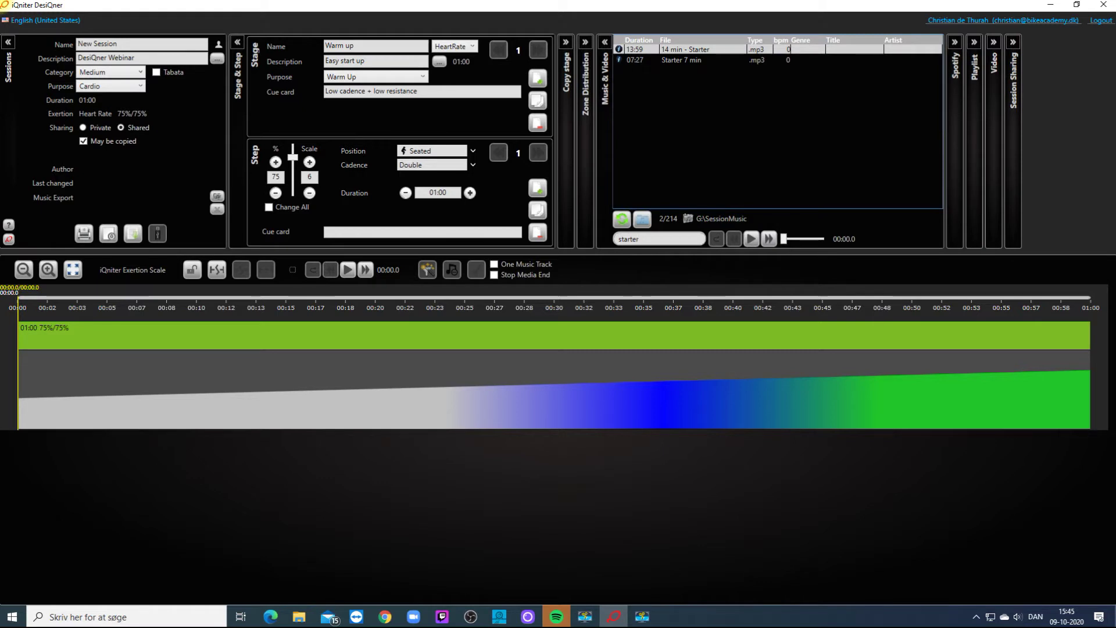
{"action": "left_click", "coordinate": [684, 61]}
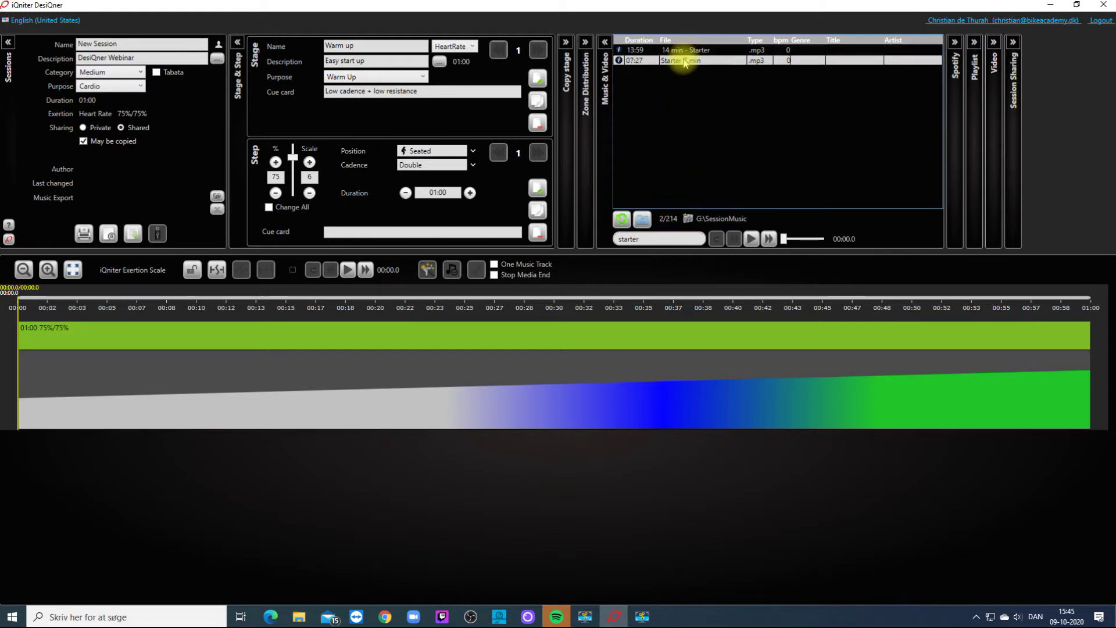
{"action": "left_click_drag", "start_coordinate": [685, 62], "coordinate": [540, 343]}
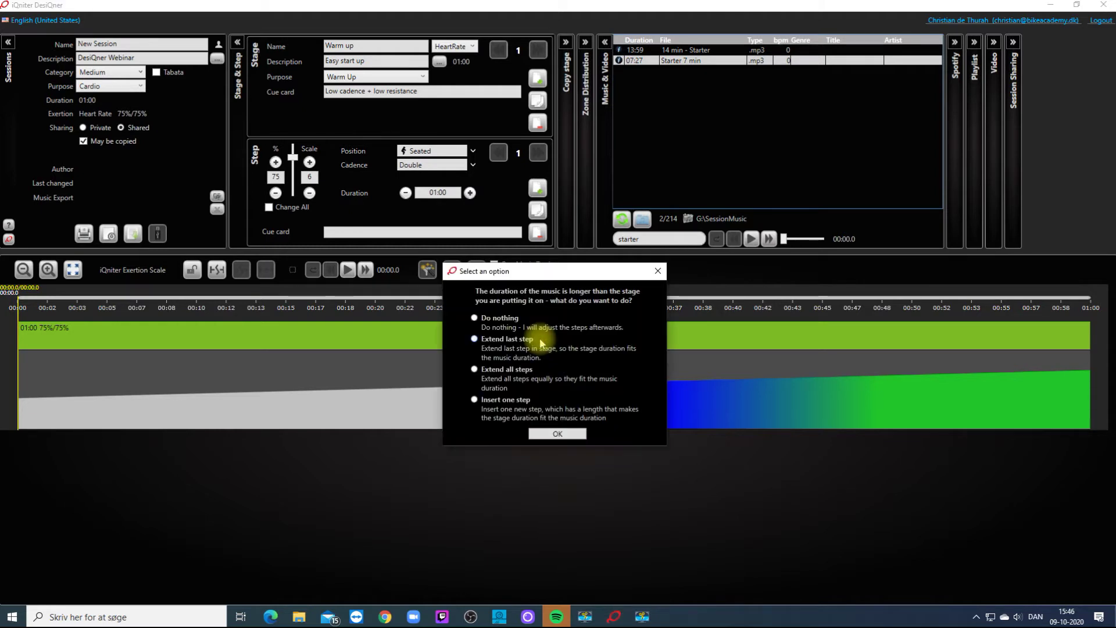
{"action": "left_click", "coordinate": [491, 341]}
{"action": "left_click", "coordinate": [553, 434]}
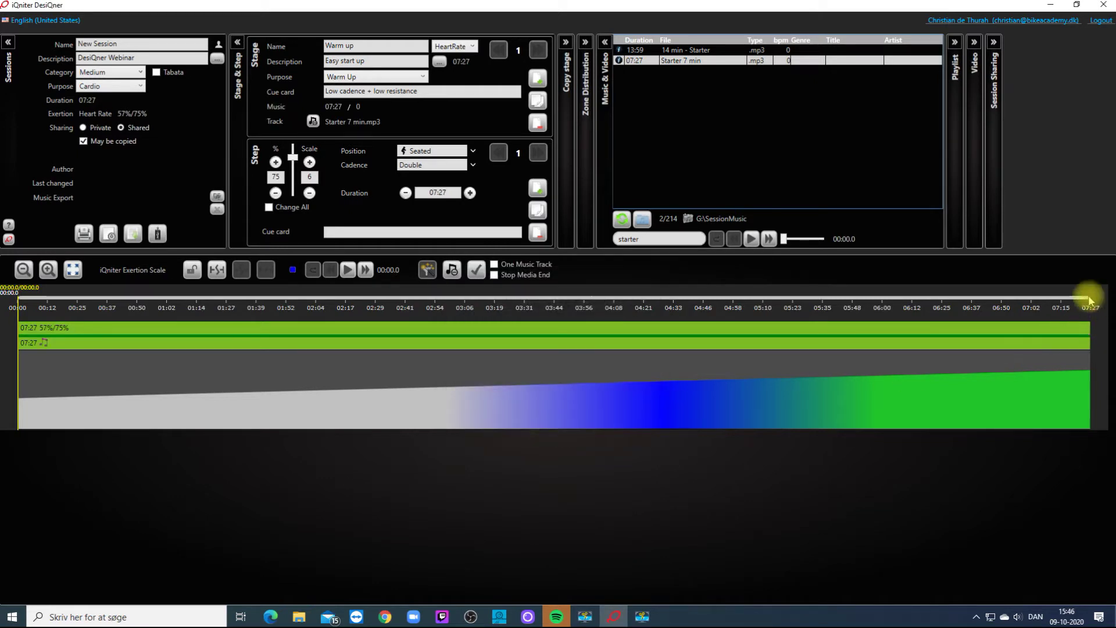
{"action": "left_click", "coordinate": [349, 271]}
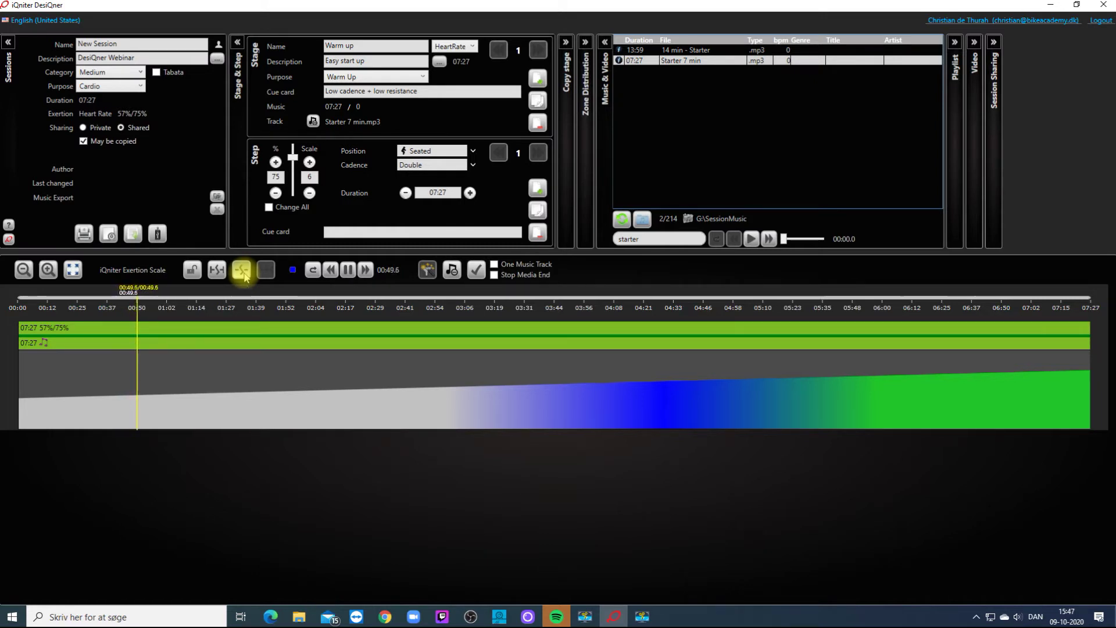
Split the warm-up step during playback and lower the opening step's intensity, reaching 63%/80%.
{"action": "left_click", "coordinate": [242, 271]}
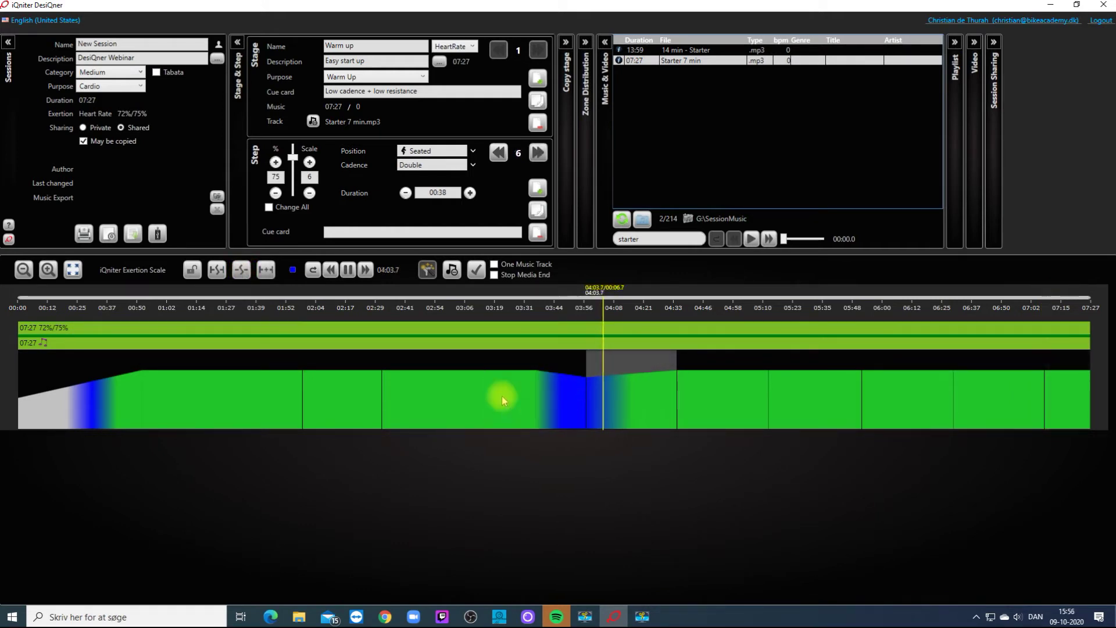
{"action": "left_click", "coordinate": [93, 407]}
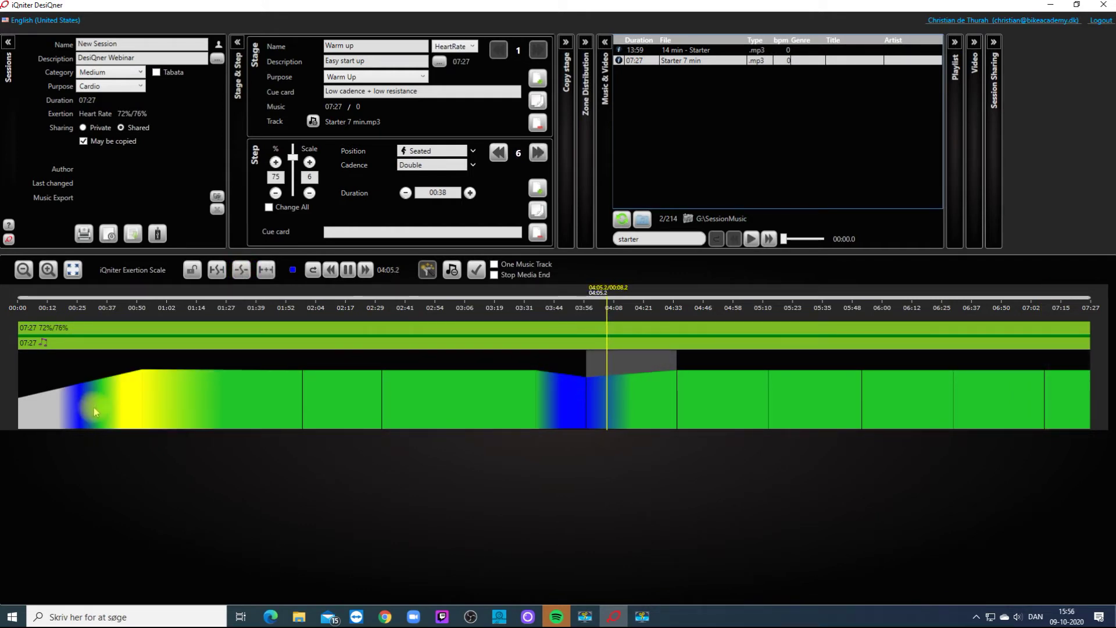
{"action": "left_click", "coordinate": [115, 382]}
{"action": "left_click", "coordinate": [115, 382]}
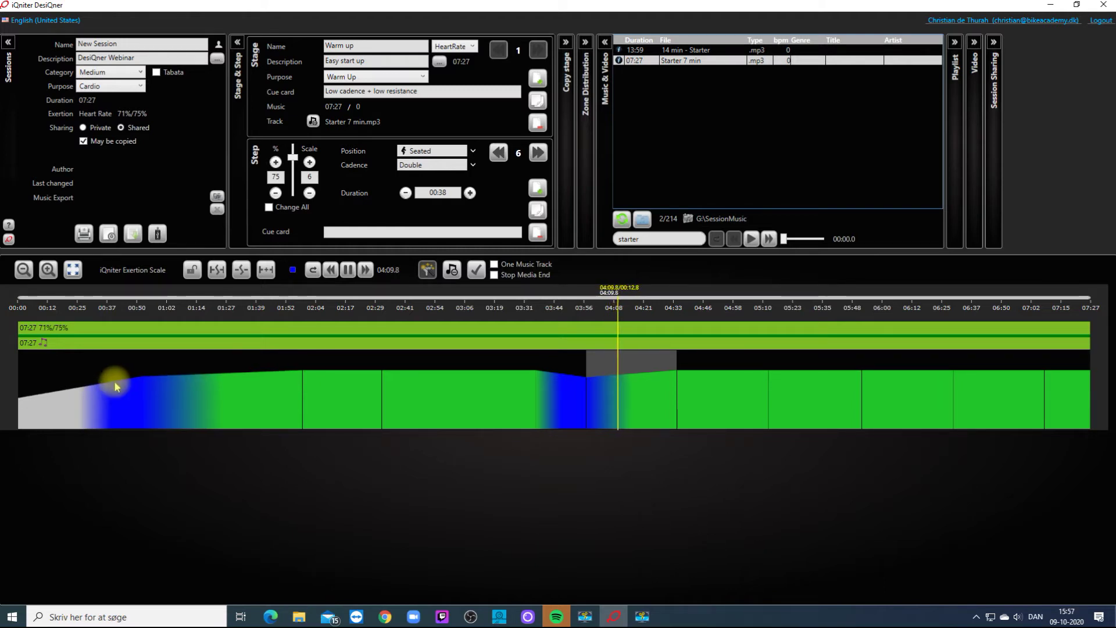
{"action": "left_click", "coordinate": [114, 385]}
{"action": "left_click", "coordinate": [114, 386]}
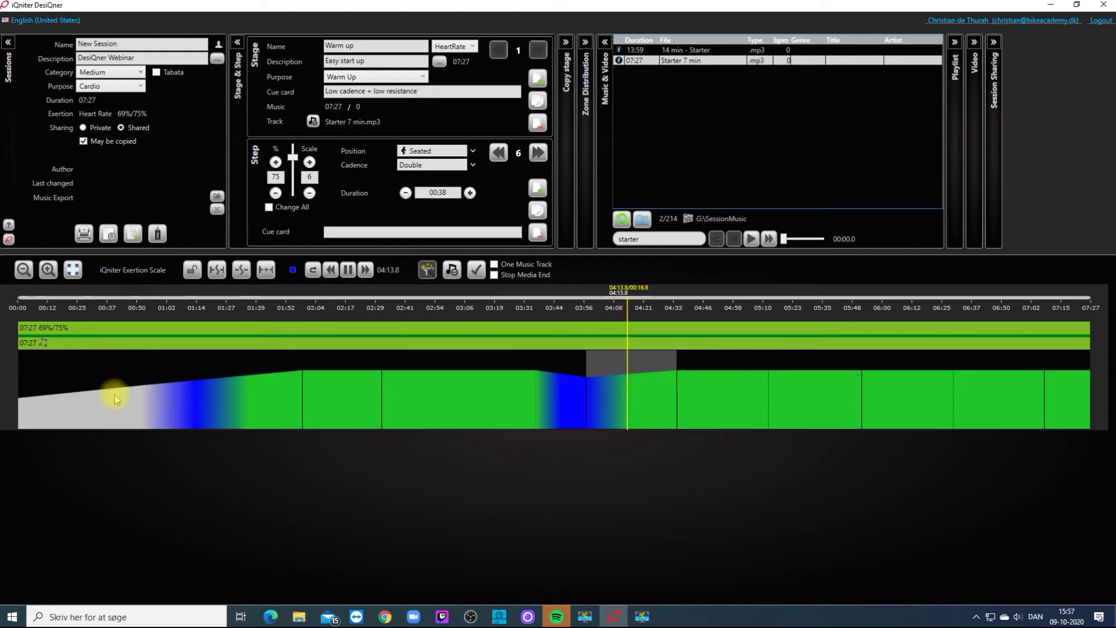
{"action": "left_click", "coordinate": [116, 397]}
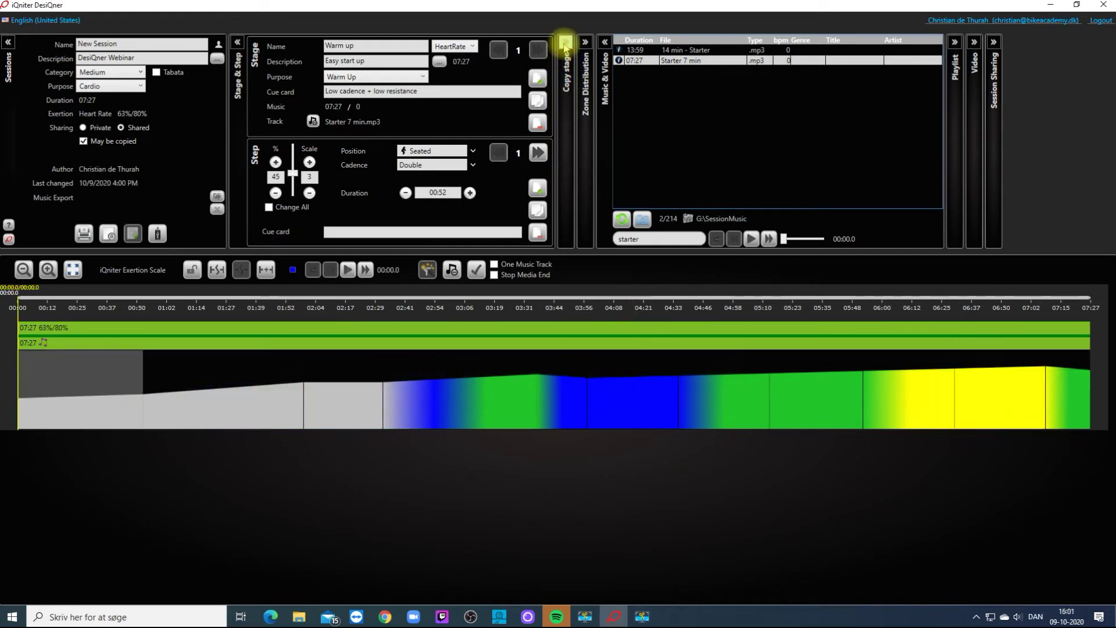
{"action": "left_click", "coordinate": [565, 41]}
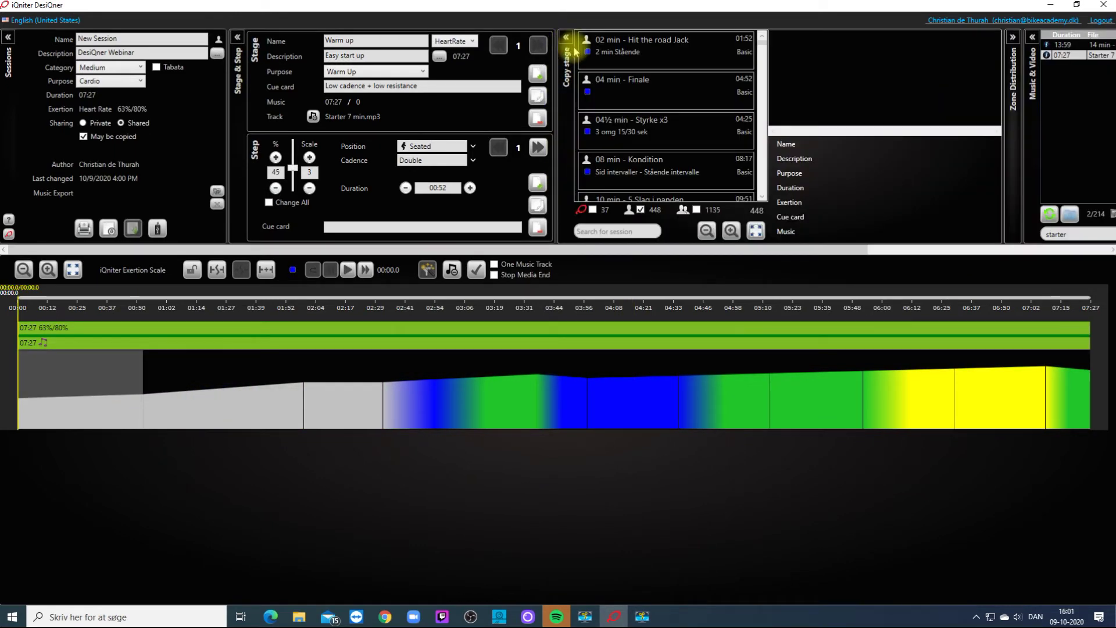
Copy the 04½ min Styrke x3 and 08 min Kondition stages in after the warm-up, reaching 59:06.
{"action": "left_click", "coordinate": [647, 124]}
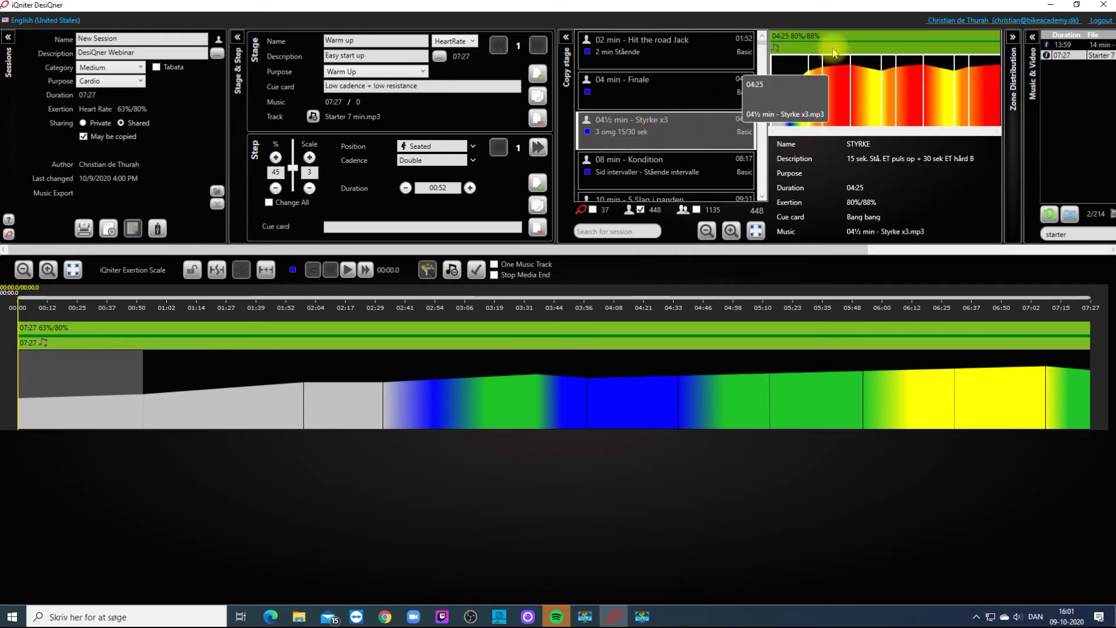
{"action": "mouse_move", "coordinate": [835, 49]}
{"action": "left_mouse_down"}
{"action": "mouse_move", "coordinate": [848, 211]}
{"action": "mouse_move", "coordinate": [884, 329]}
{"action": "left_mouse_up"}
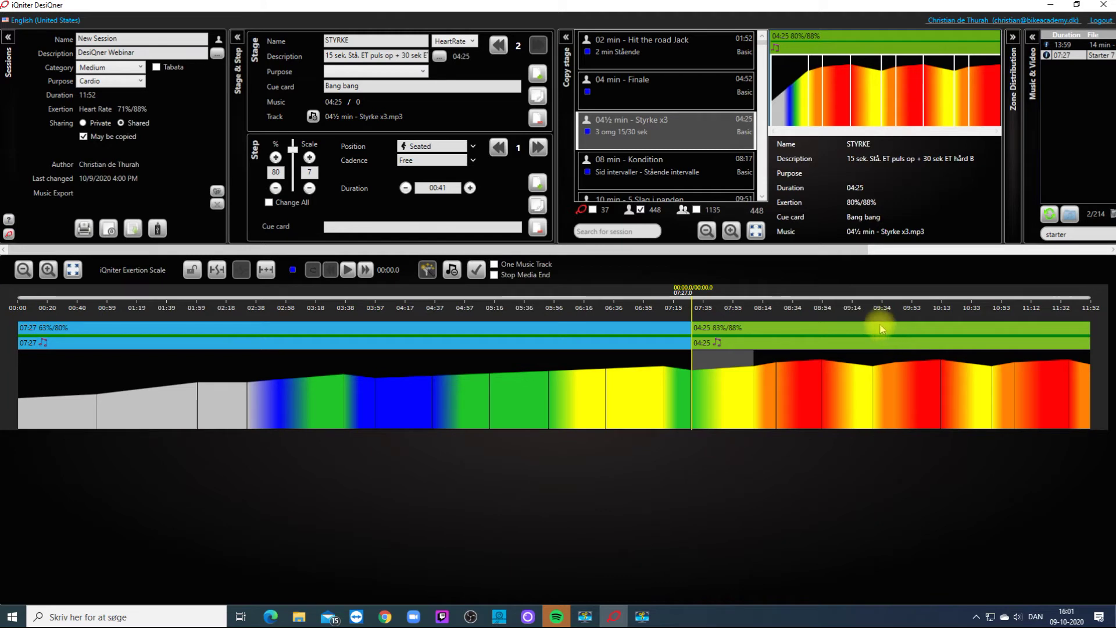
{"action": "left_click", "coordinate": [616, 232]}
{"action": "type", "text": "kondi"}
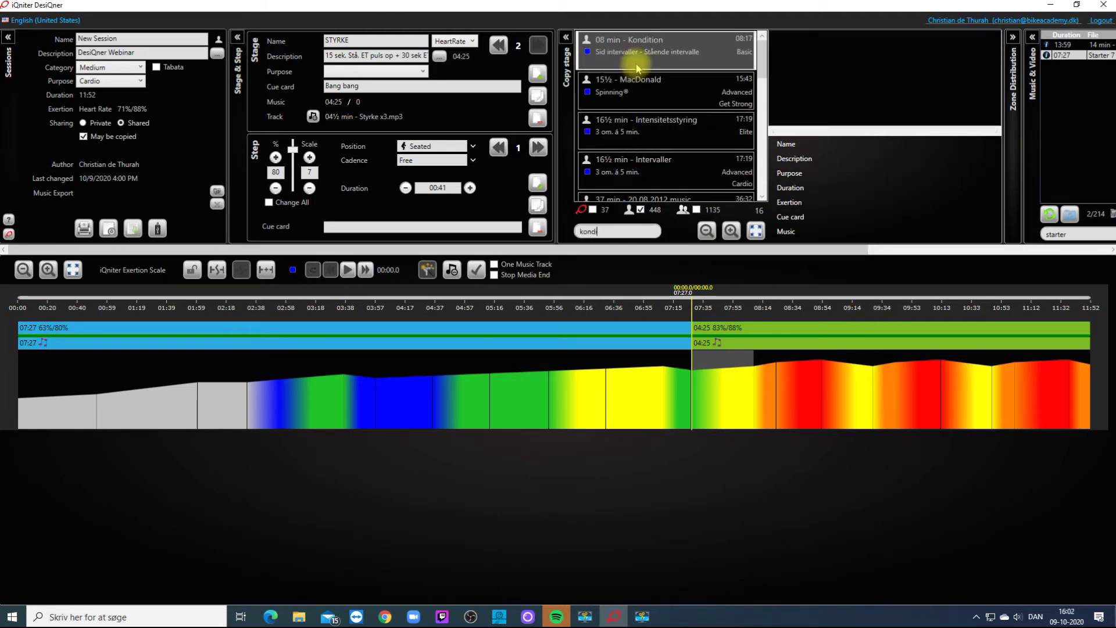
{"action": "left_click", "coordinate": [636, 46]}
{"action": "left_click_drag", "start_coordinate": [811, 51], "coordinate": [920, 337]}
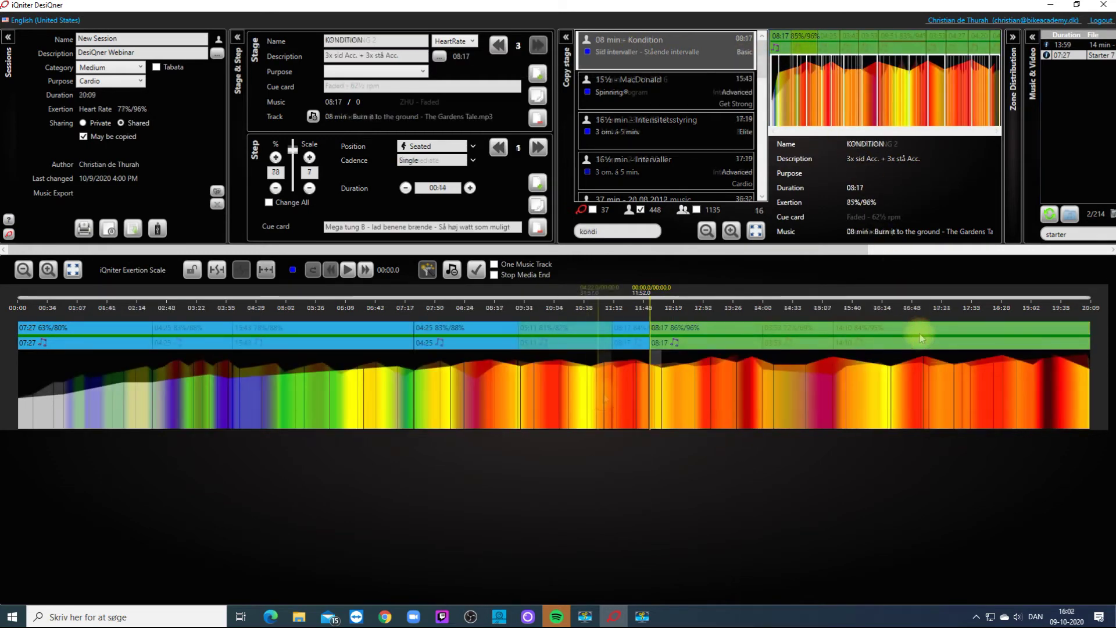
{"action": "left_click", "coordinate": [617, 395]}
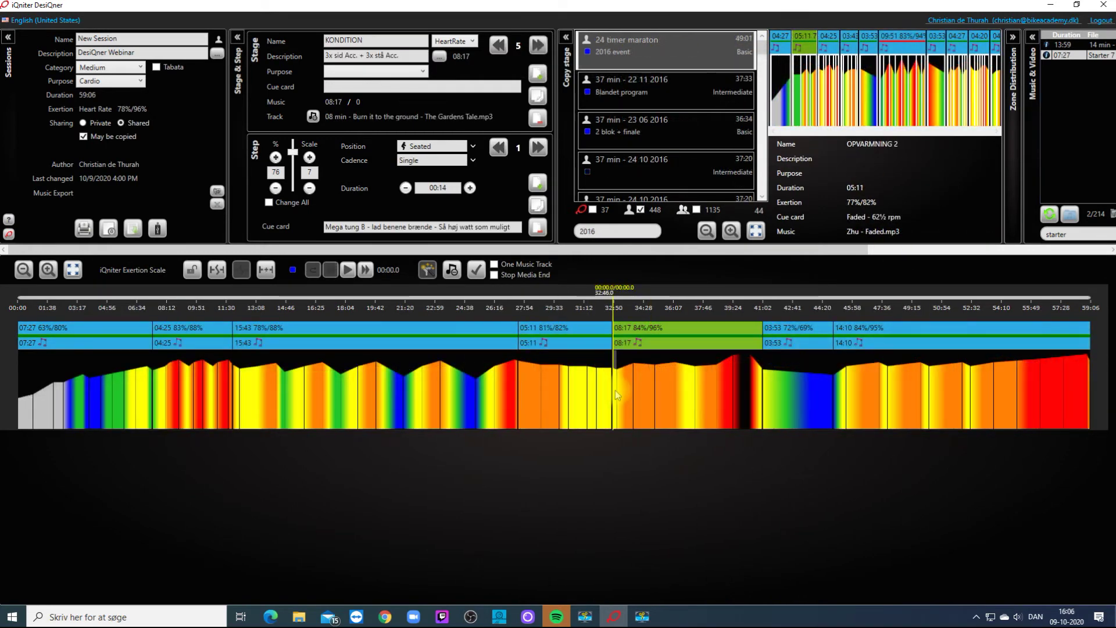
Step through the KONDITION stage's steps up to step 8.
{"action": "left_click", "coordinate": [651, 388]}
{"action": "left_click", "coordinate": [689, 392]}
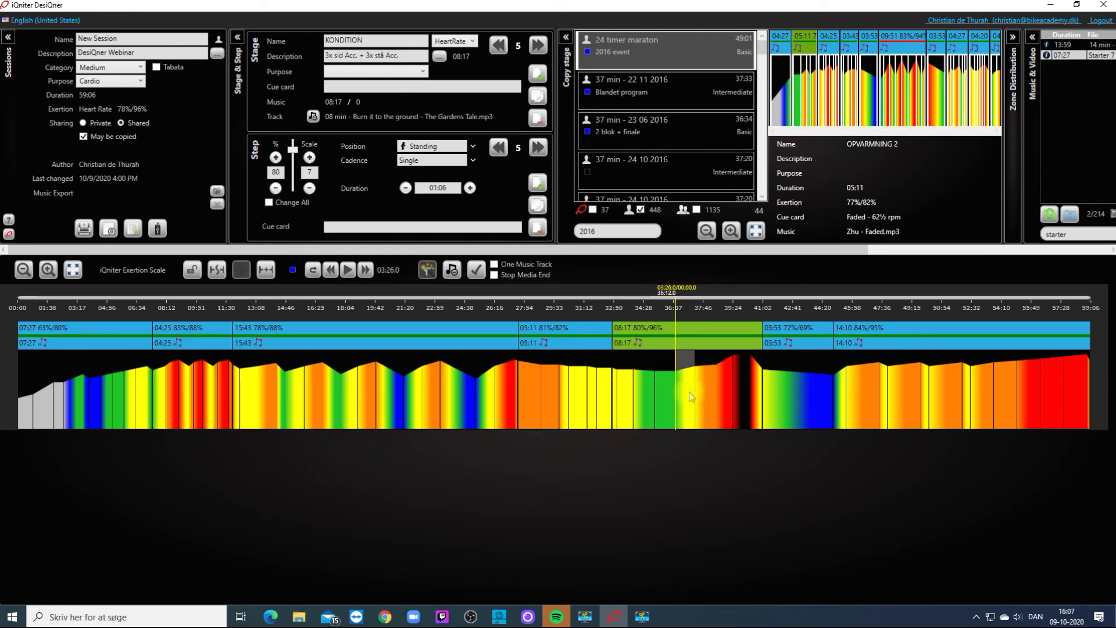
{"action": "left_click", "coordinate": [704, 391]}
{"action": "left_click", "coordinate": [724, 390]}
{"action": "left_click", "coordinate": [741, 389]}
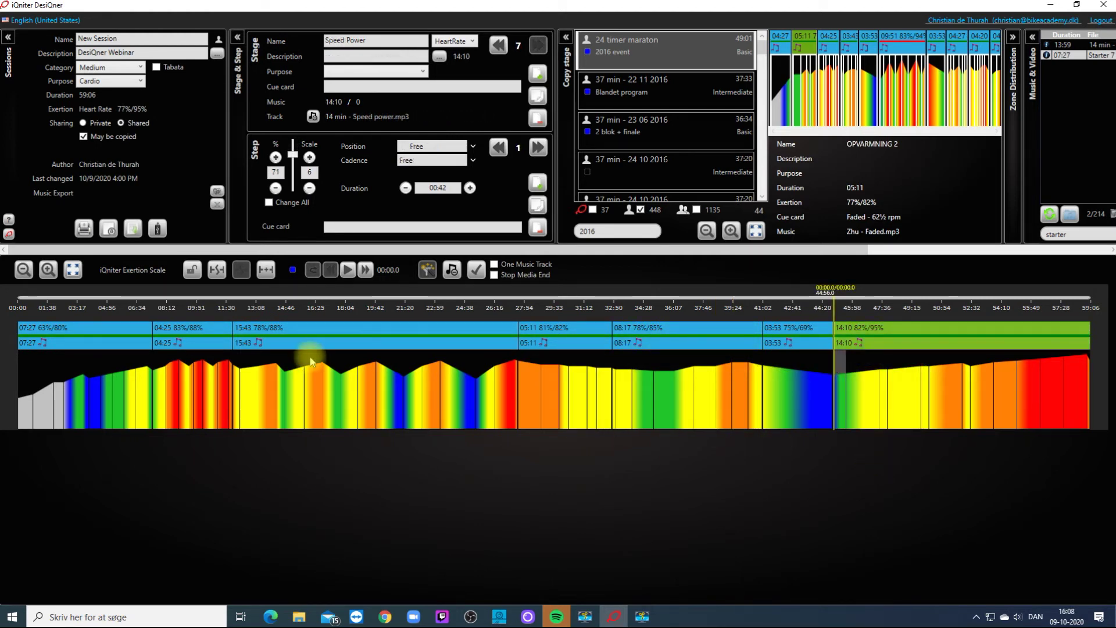
Move OPVARMNING 2 to second place and STYRKE behind the 15:43 stage.
{"action": "left_click", "coordinate": [567, 337]}
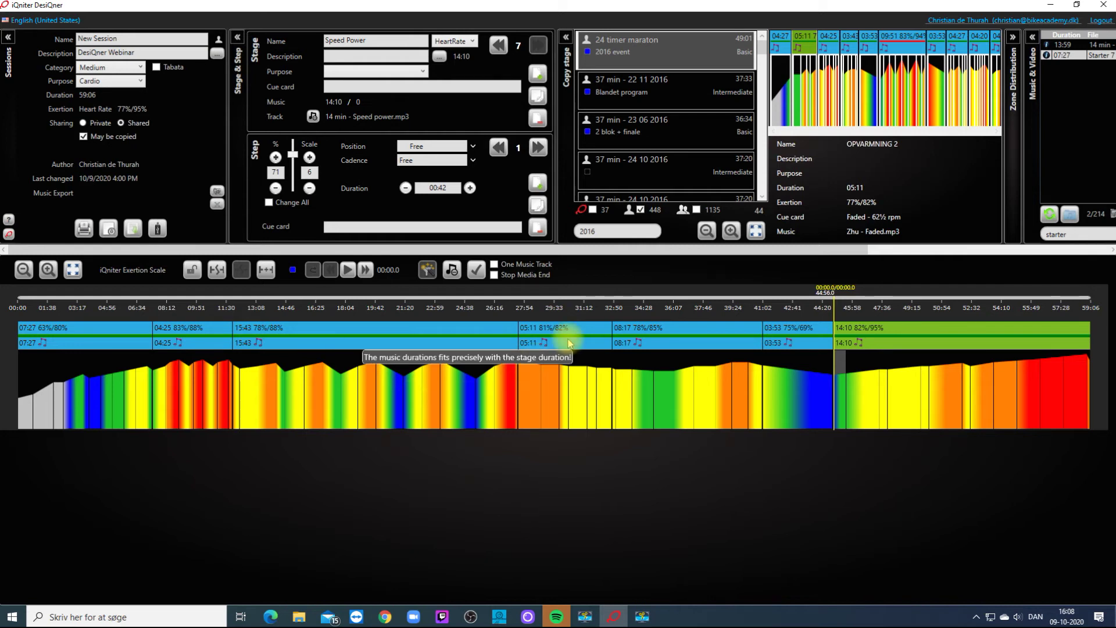
{"action": "left_click_drag", "start_coordinate": [378, 358], "coordinate": [128, 346]}
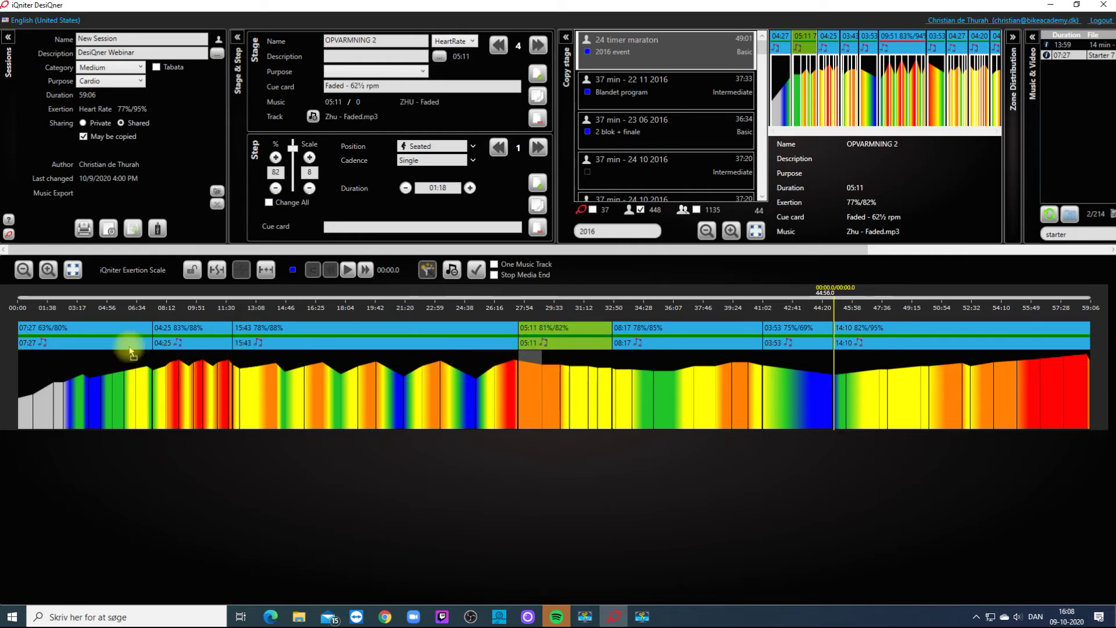
{"action": "left_click_drag", "start_coordinate": [281, 343], "coordinate": [466, 349]}
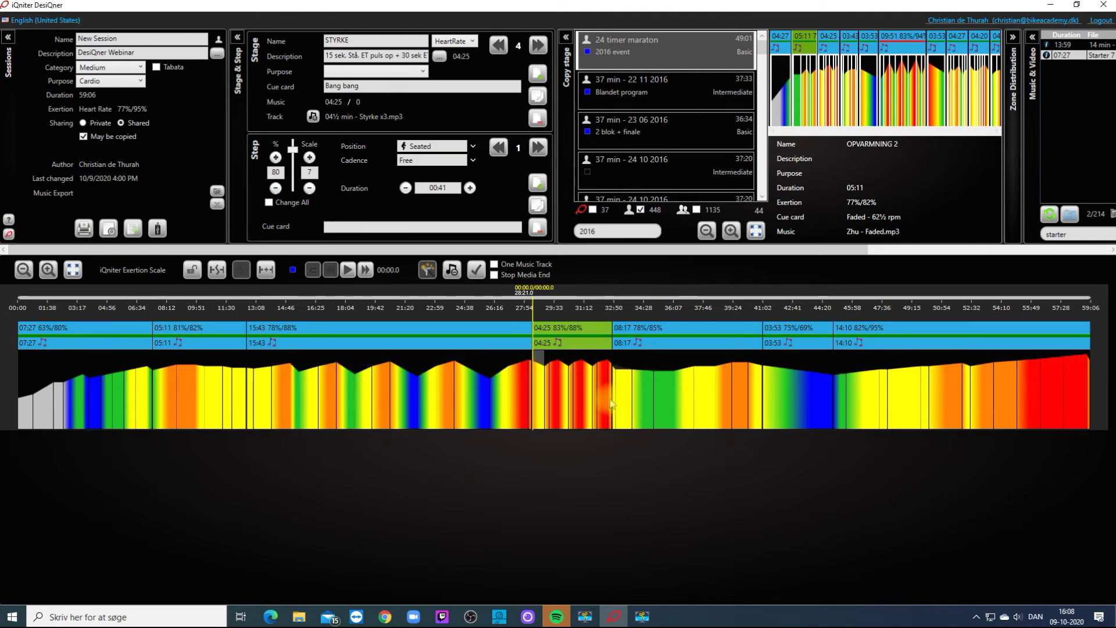
{"action": "left_click_drag", "start_coordinate": [349, 251], "coordinate": [653, 280]}
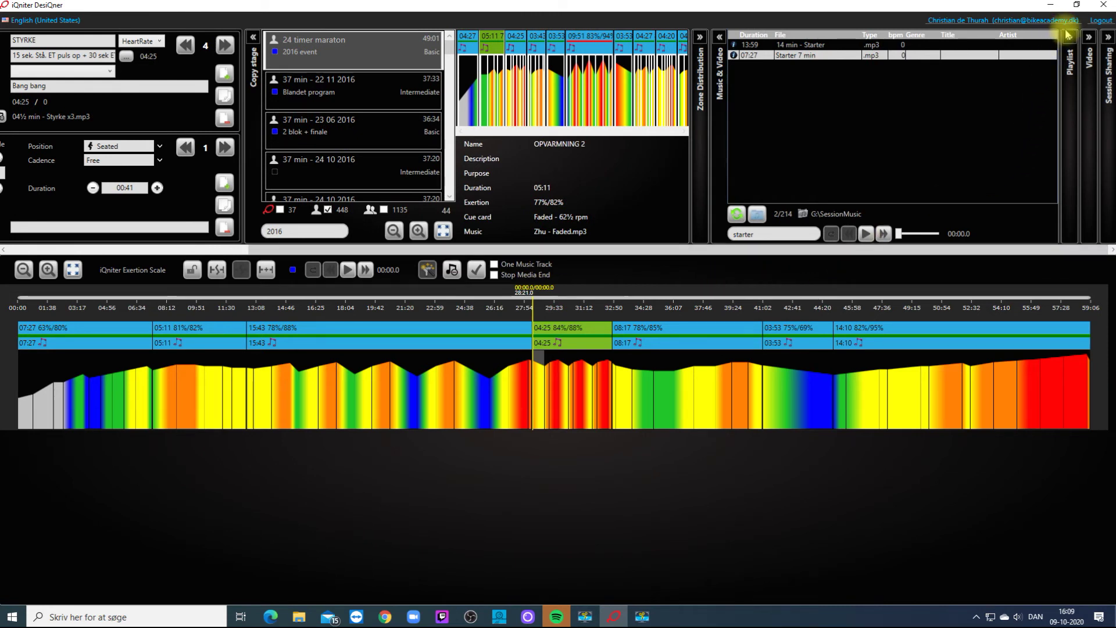
{"action": "left_click_drag", "start_coordinate": [810, 249], "coordinate": [966, 257]}
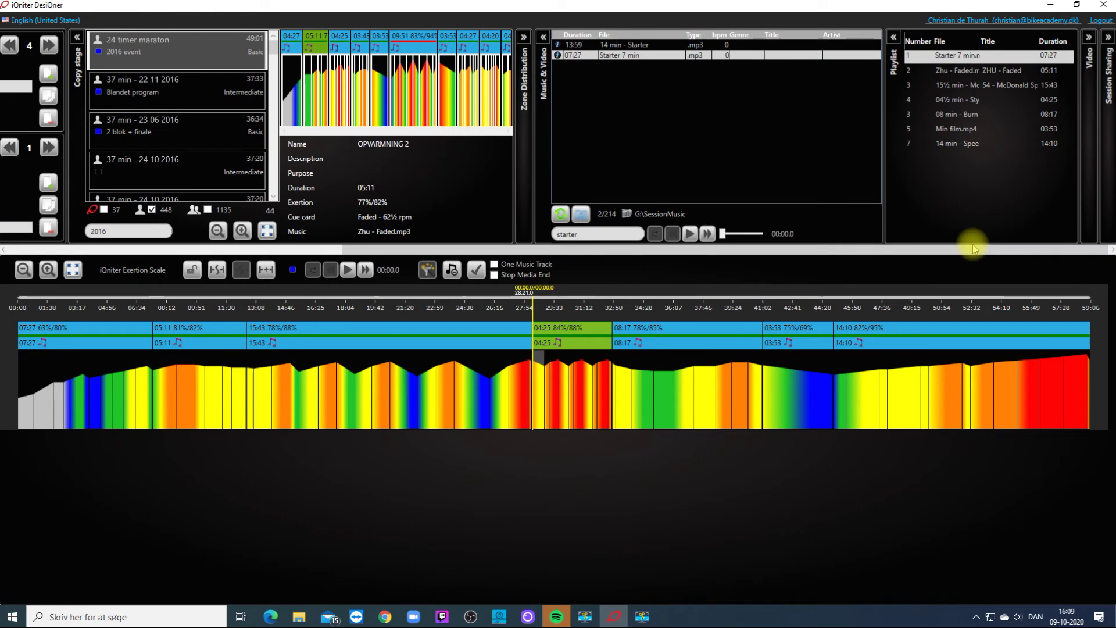
{"action": "left_click_drag", "start_coordinate": [911, 249], "coordinate": [508, 257]}
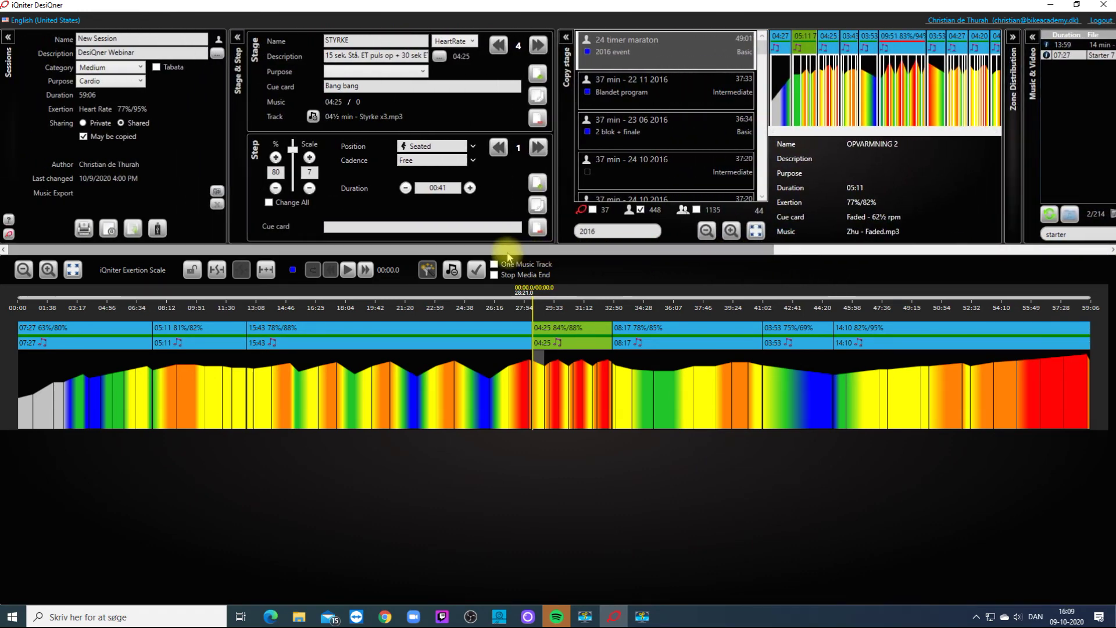
Enable Change All so intensity changes apply to the whole session, then adjust the step percentage.
{"action": "left_click", "coordinate": [269, 203]}
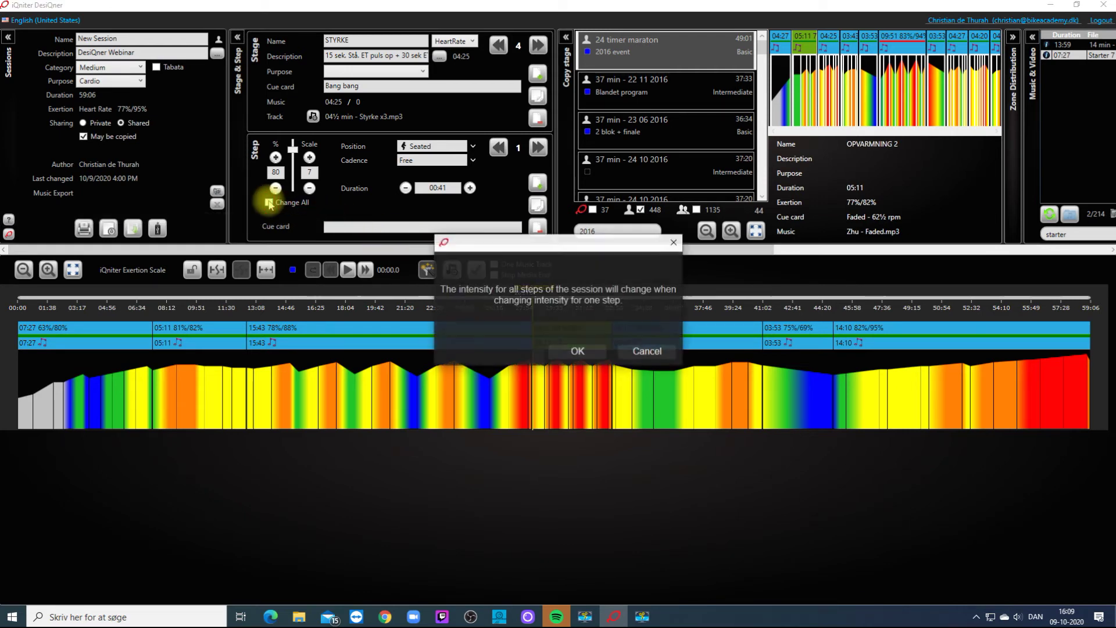
{"action": "left_click", "coordinate": [577, 353]}
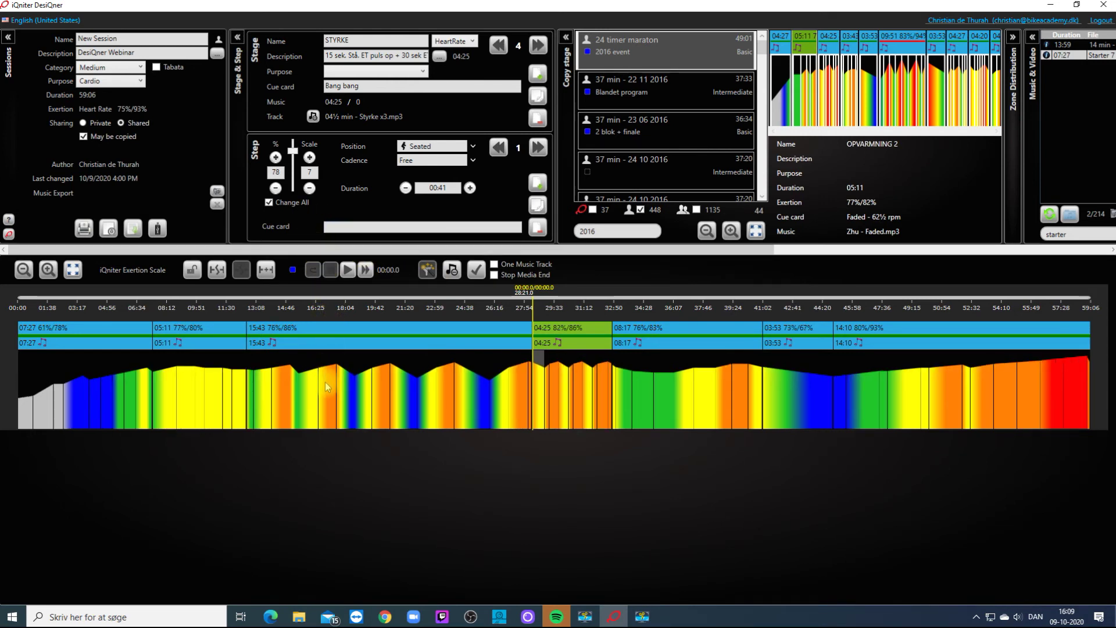
{"action": "scroll", "coordinate": [326, 382], "scroll_direction": "down", "scroll_amount": 15}
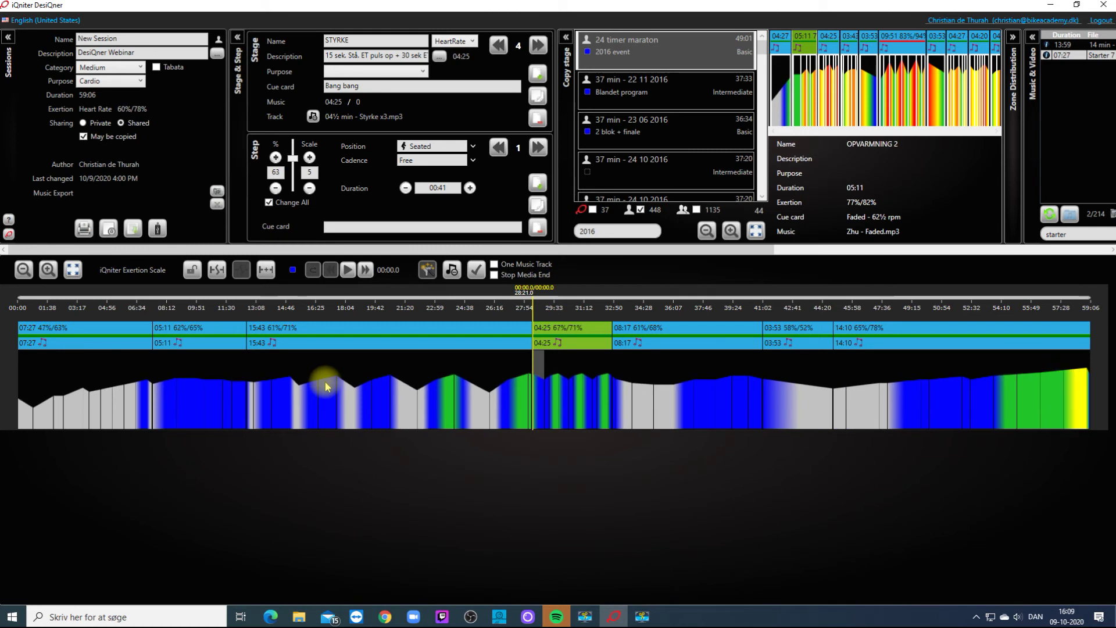
{"action": "scroll", "coordinate": [326, 387], "scroll_direction": "up", "scroll_amount": 12}
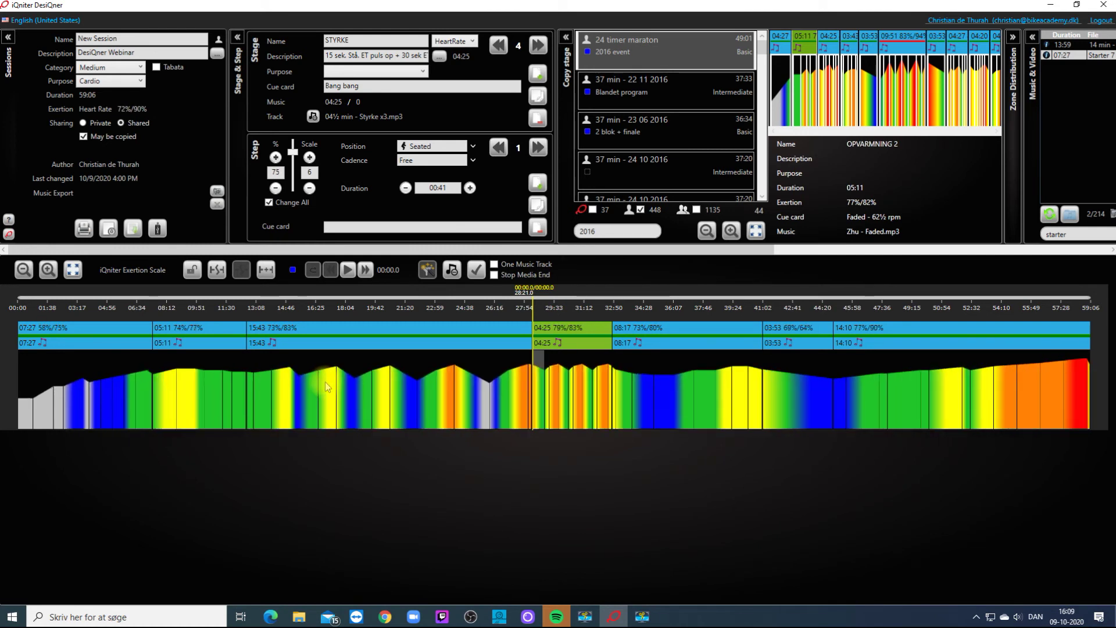
{"action": "scroll", "coordinate": [325, 381], "scroll_direction": "up", "scroll_amount": 5}
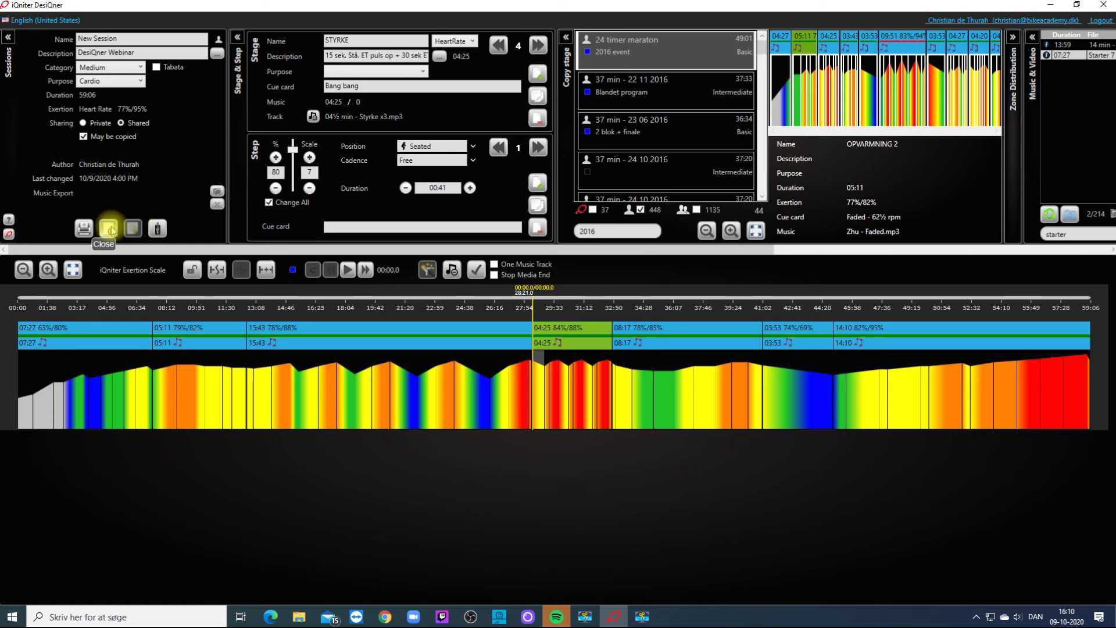
Close the session, show the new session's Spotify connection, and switch to Spotify.
{"action": "left_click", "coordinate": [109, 229]}
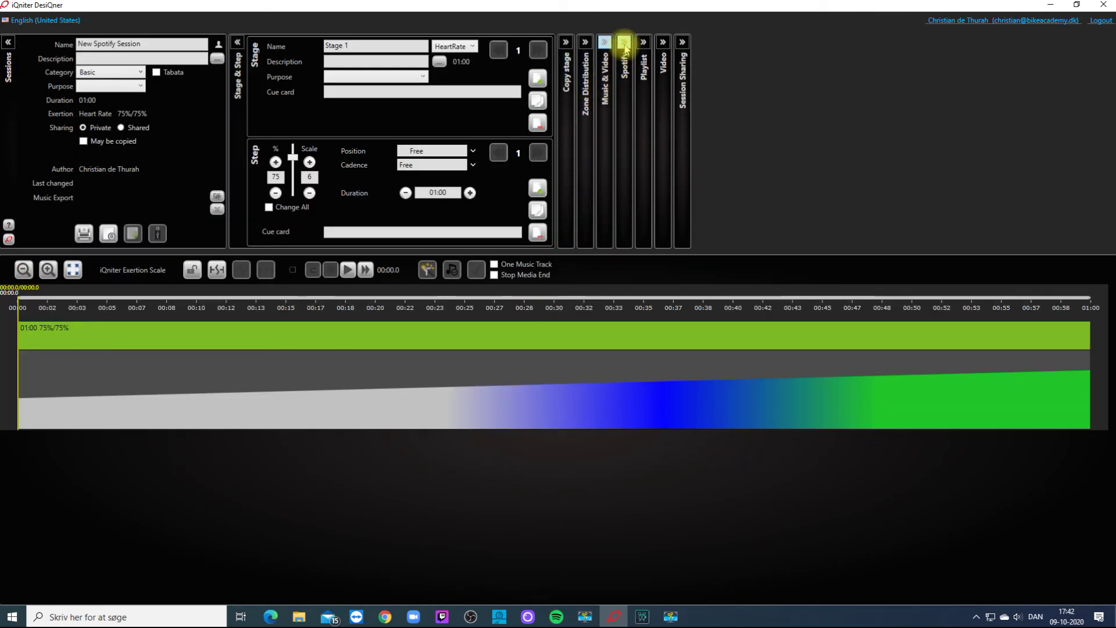
{"action": "left_click", "coordinate": [625, 44]}
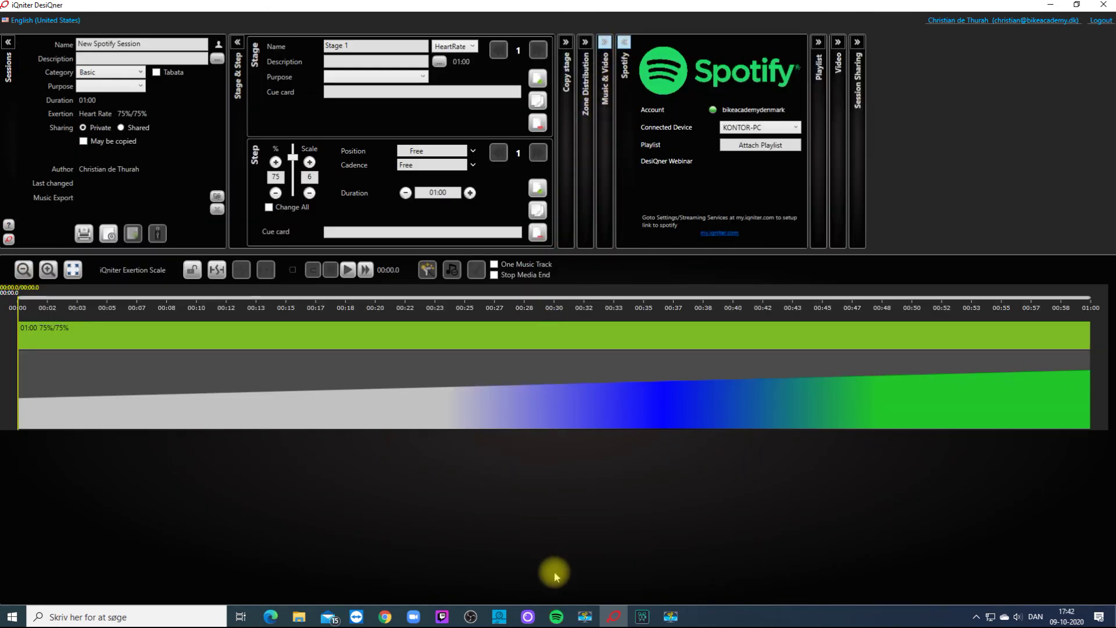
{"action": "left_click", "coordinate": [556, 617]}
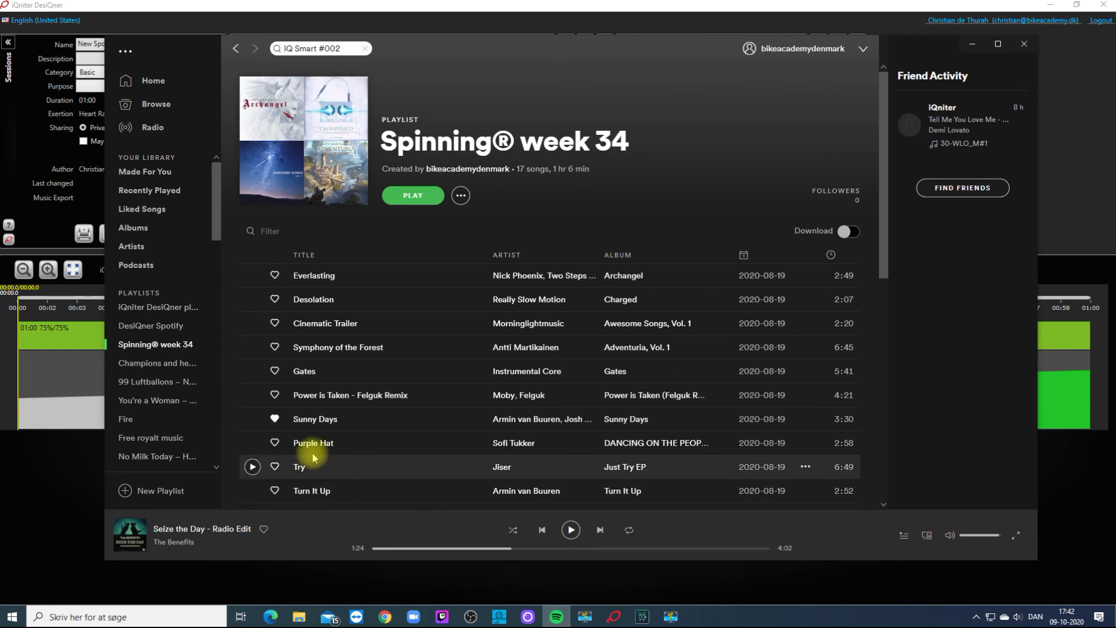
Copy the iQniter DesiQner playlist's Spotify URI from its Share menu.
{"action": "left_click", "coordinate": [164, 308]}
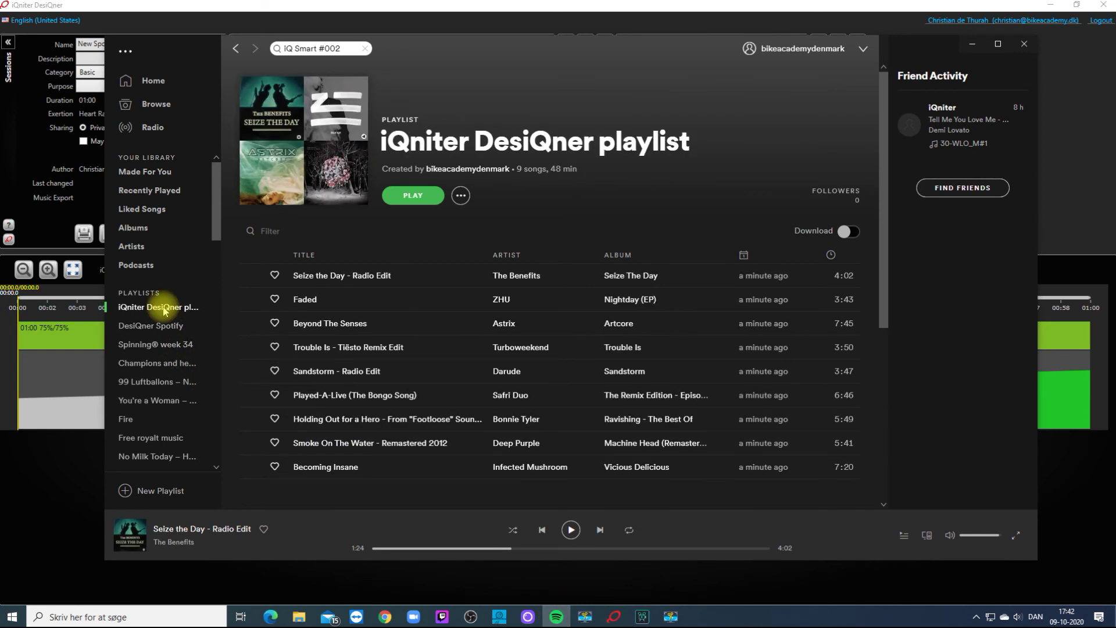
{"action": "left_click", "coordinate": [461, 195]}
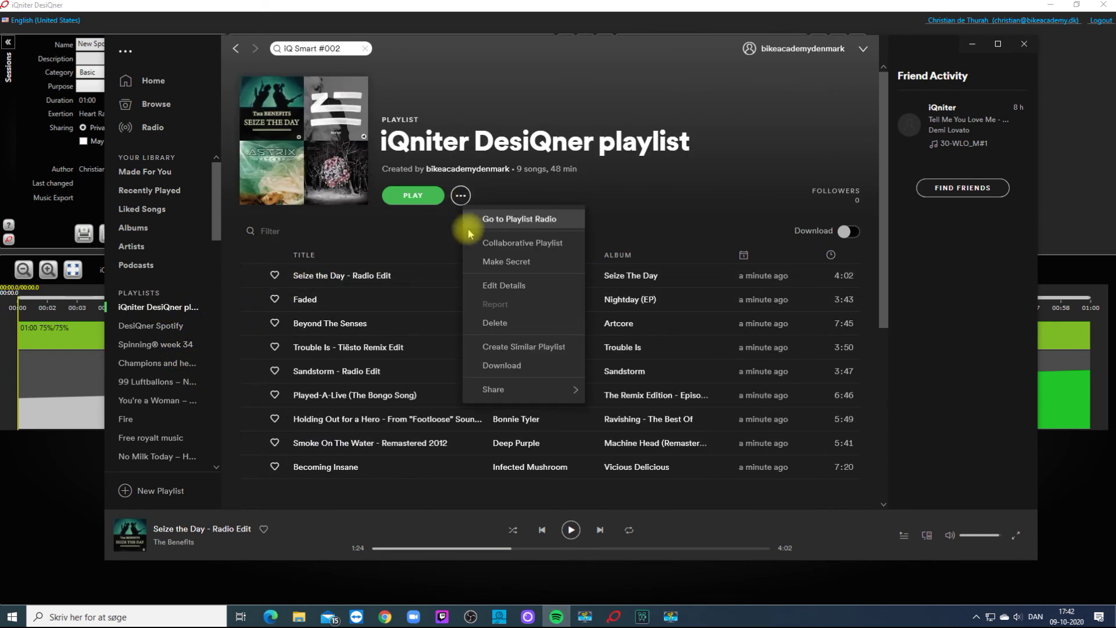
{"action": "mouse_move", "coordinate": [558, 391]}
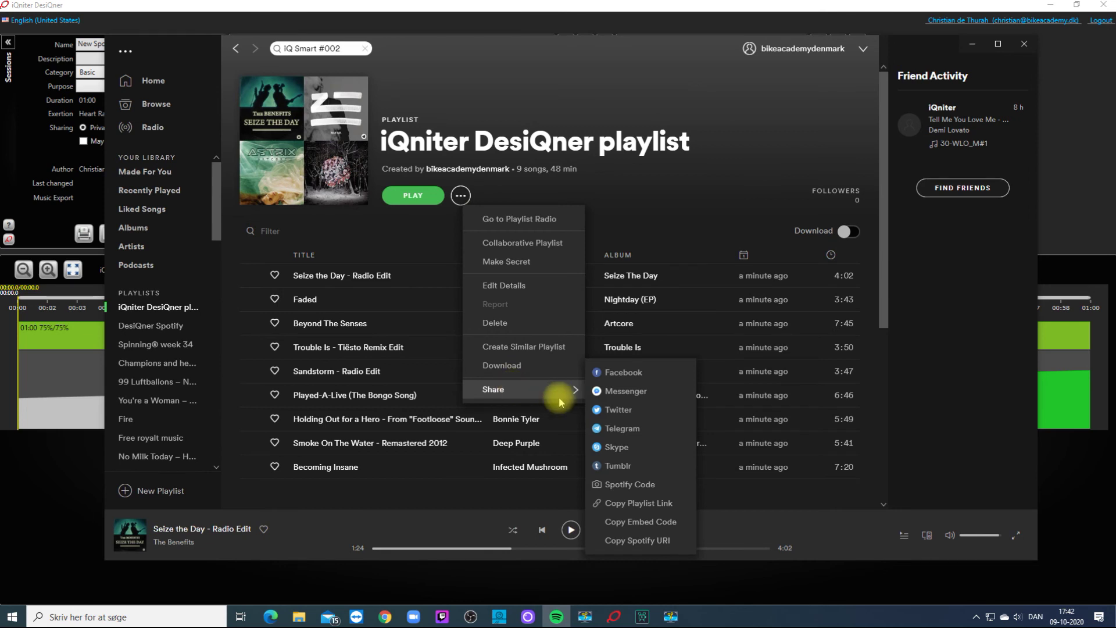
{"action": "left_click", "coordinate": [634, 541]}
Paste the playlist URI into Attach Playlist and create the nine-stage, 47:19 session.
{"action": "left_click", "coordinate": [613, 616]}
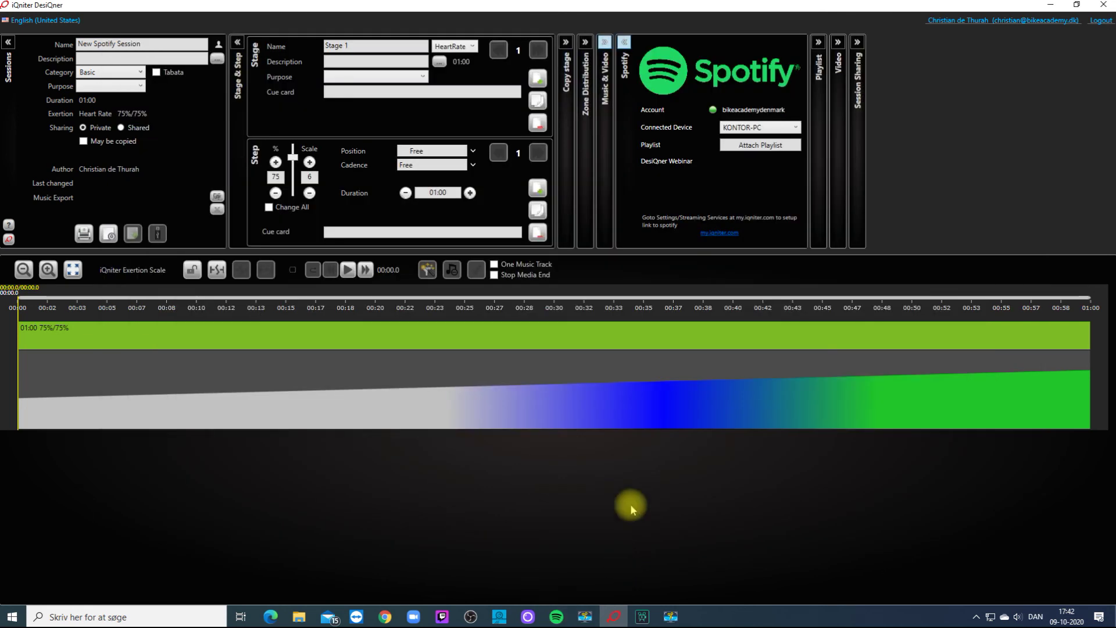
{"action": "left_click", "coordinate": [750, 145]}
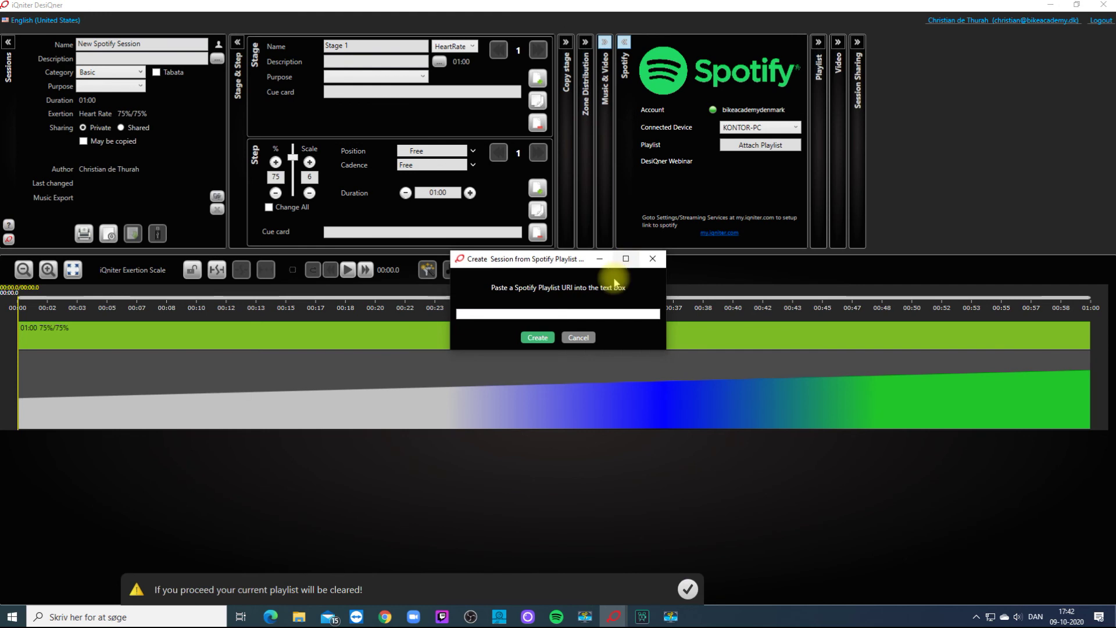
{"action": "right_click", "coordinate": [584, 314]}
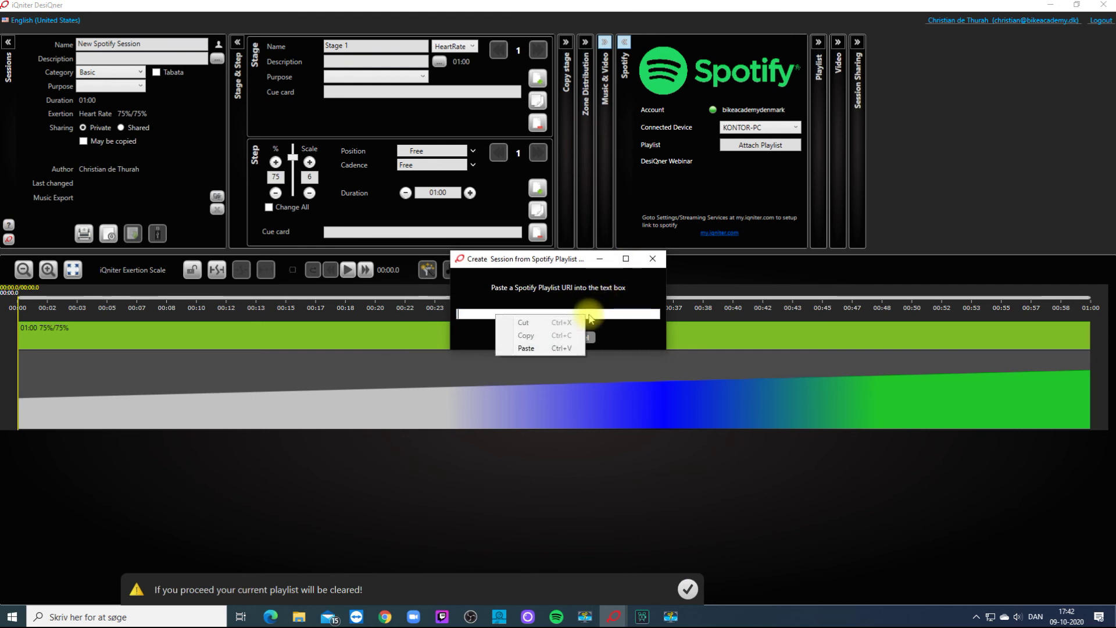
{"action": "left_click", "coordinate": [533, 349]}
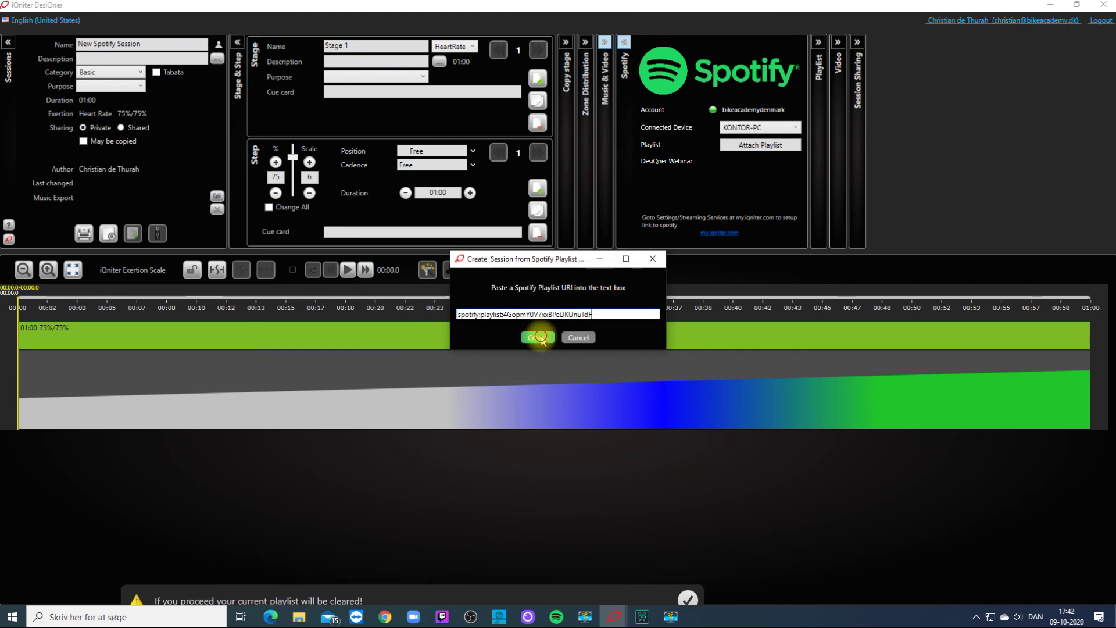
{"action": "left_click", "coordinate": [540, 338]}
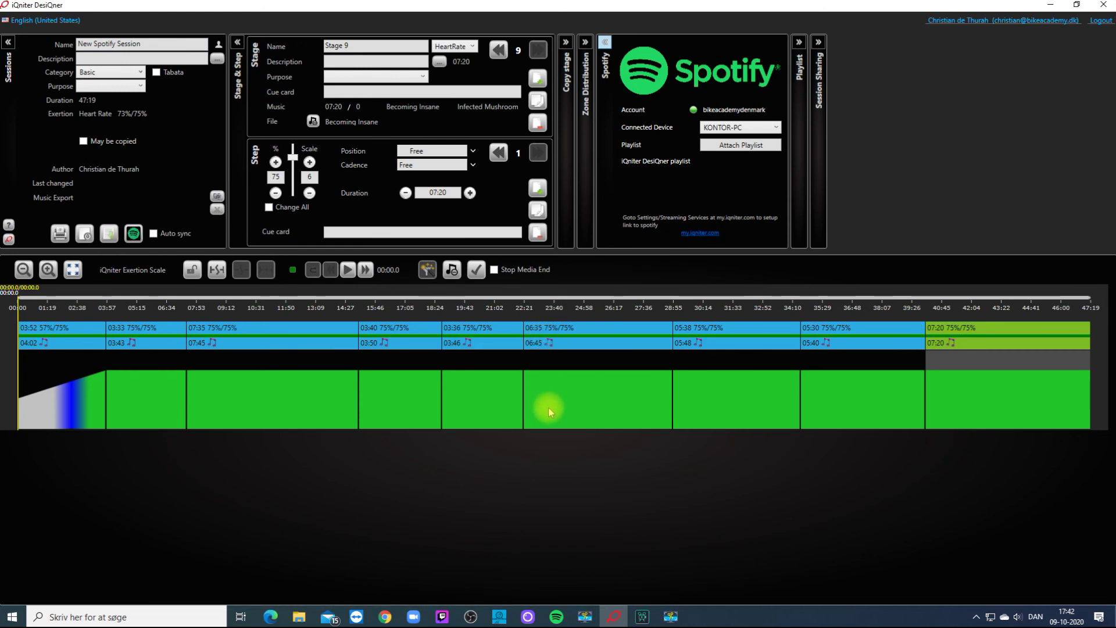